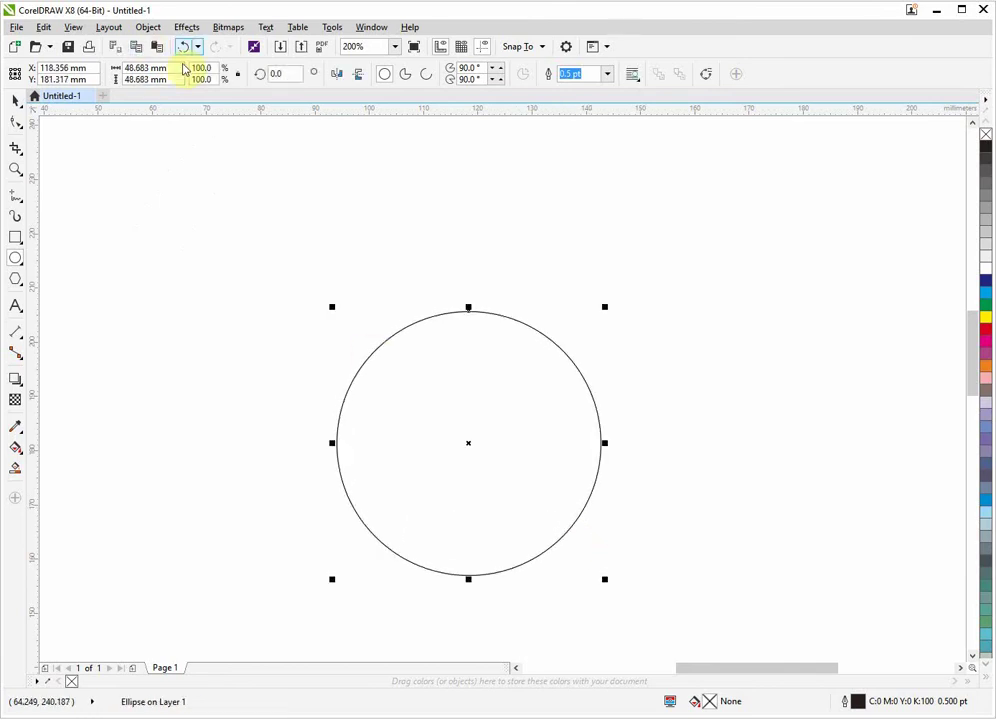
Resize the selected circle to 50 mm wide and 50 mm high
{"action": "left_click", "coordinate": [174, 67]}
{"action": "type", "text": "50"}
{"action": "key", "text": "Tab"}
{"action": "type", "text": "5"}
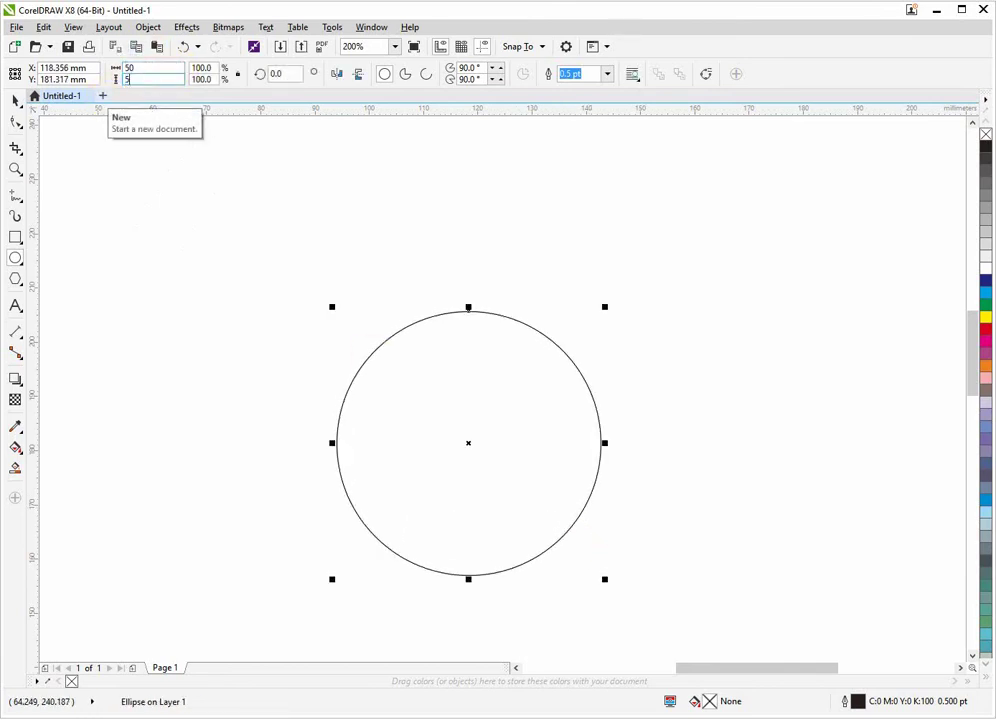
{"action": "type", "text": "0"}
{"action": "key", "text": "Return"}
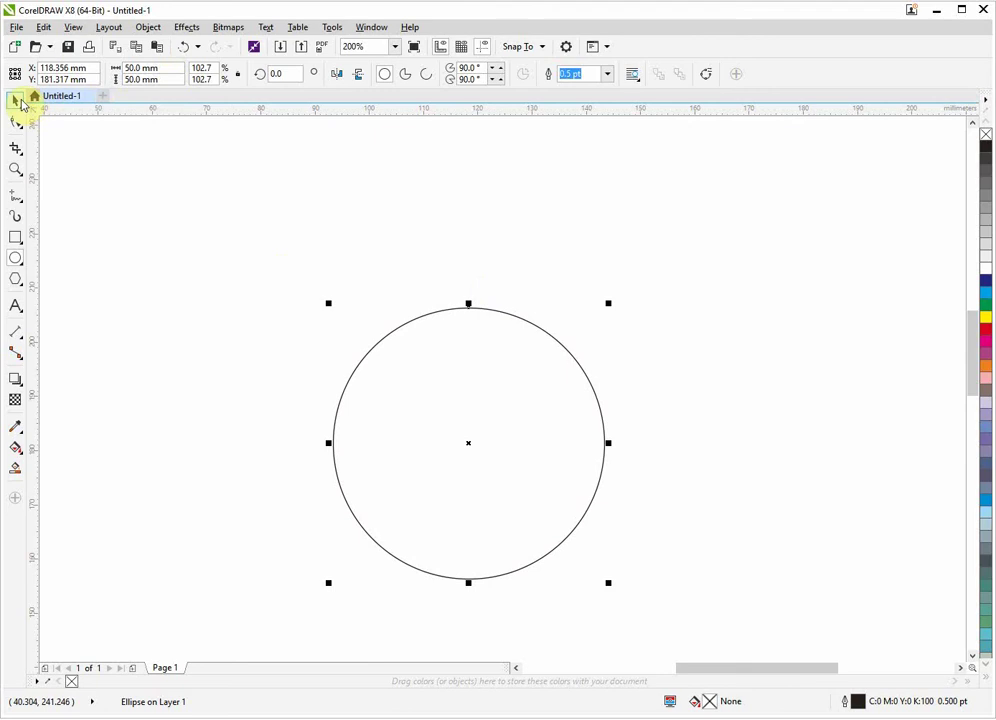
Move the circle slightly up and to the left so its centre sits at about X 114 mm, Y 190 mm
{"action": "left_click", "coordinate": [22, 104]}
{"action": "left_click_drag", "start_coordinate": [447, 358], "coordinate": [451, 322]}
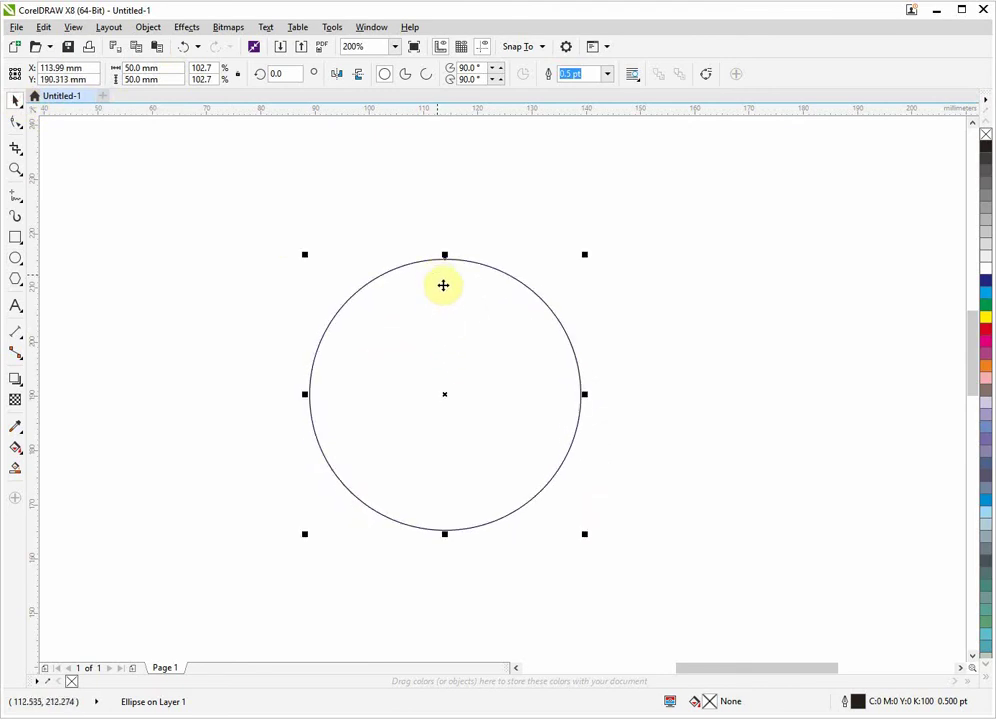
{"action": "scroll", "coordinate": [443, 285], "scroll_direction": "up", "scroll_amount": 1}
{"action": "left_click", "coordinate": [251, 162]}
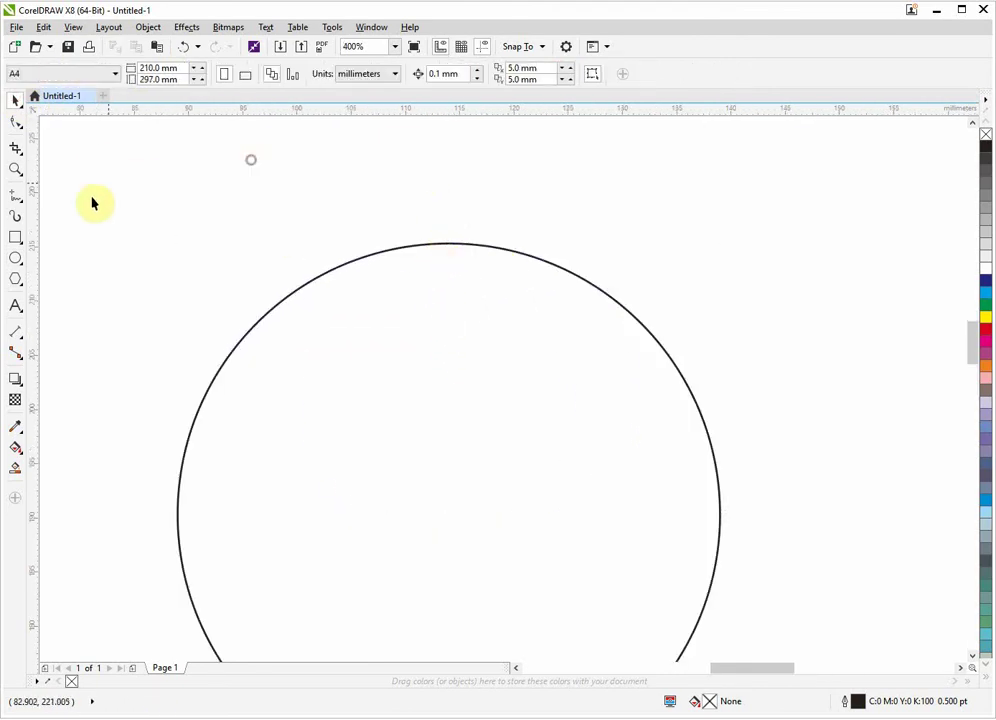
Draw a small rectangle straddling the circle's top edge and size it to 3 mm wide by 5 mm high
{"action": "left_click", "coordinate": [15, 238]}
{"action": "left_click_drag", "start_coordinate": [418, 194], "coordinate": [460, 258]}
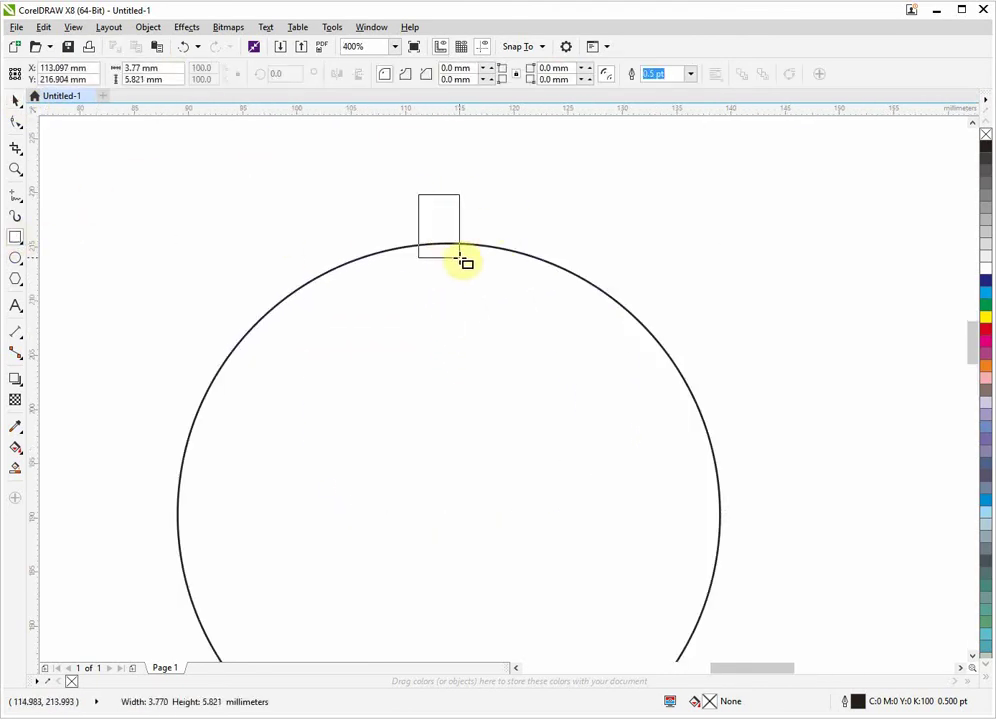
{"action": "double_click", "coordinate": [155, 67]}
{"action": "type", "text": "3"}
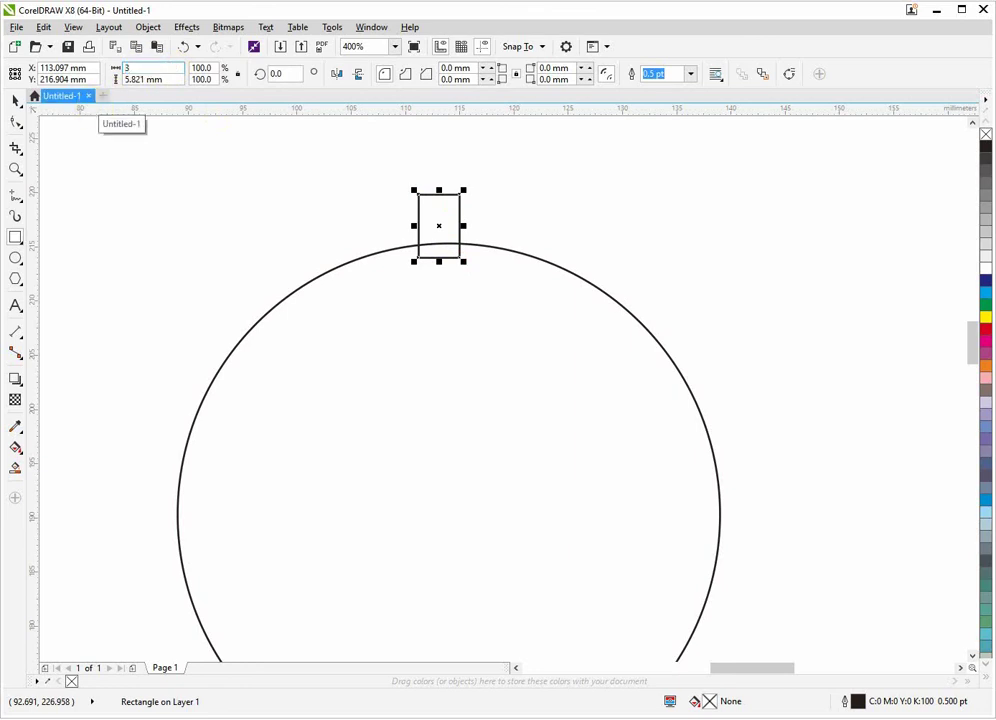
{"action": "key", "text": "Return"}
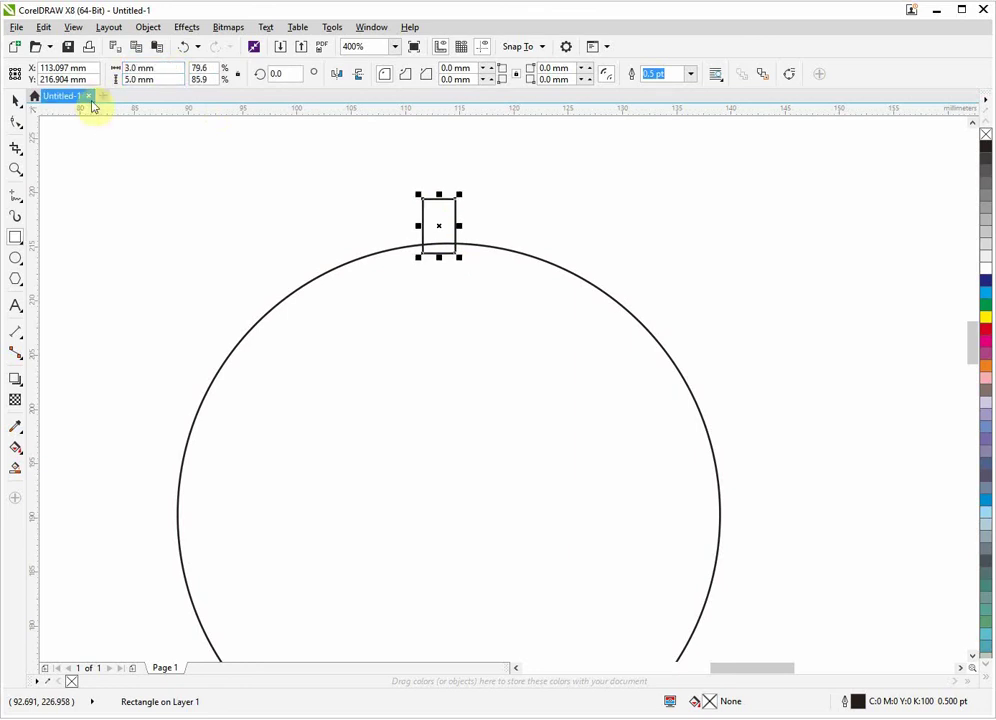
{"action": "left_click", "coordinate": [16, 104]}
{"action": "left_click", "coordinate": [170, 220]}
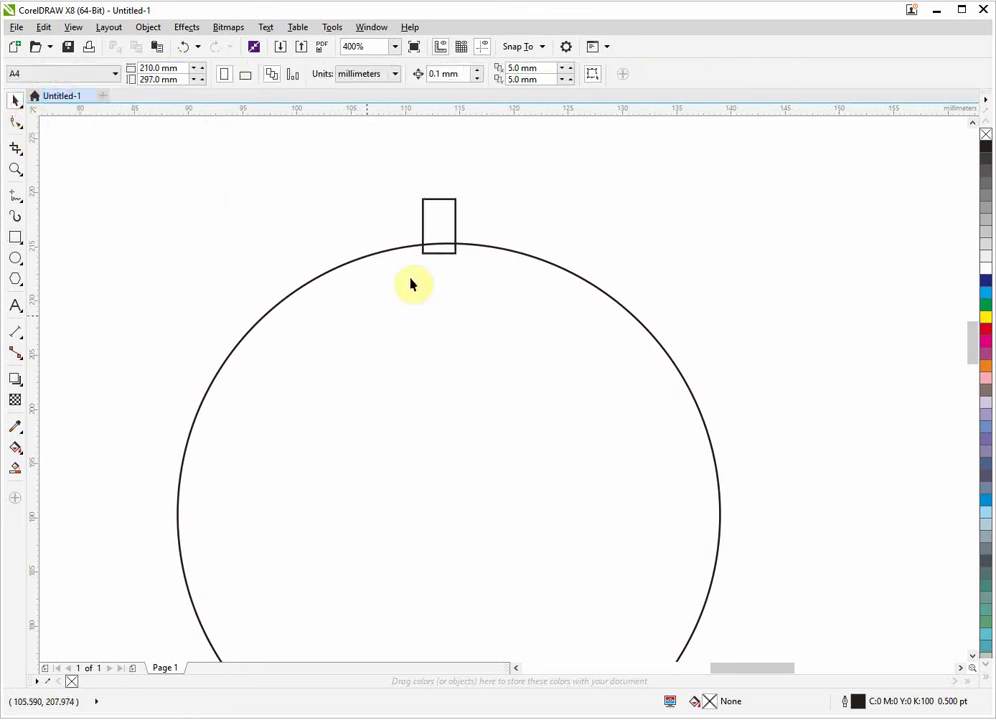
Centre the small rectangle horizontally on the circle, keeping it across the circle's top edge
{"action": "left_click", "coordinate": [443, 225]}
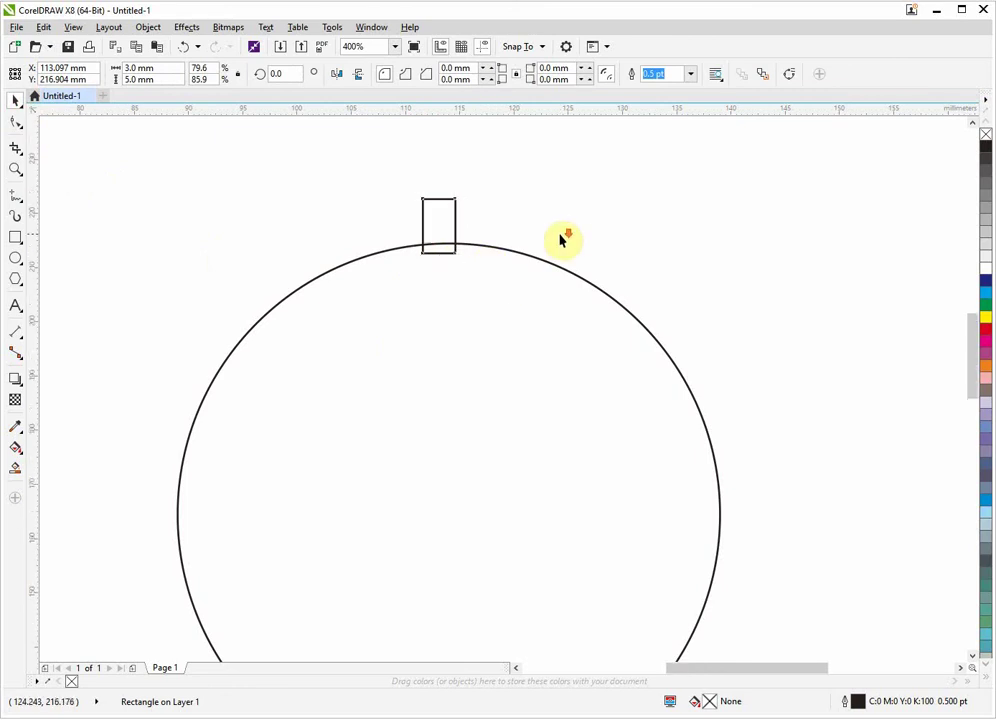
{"action": "scroll", "coordinate": [562, 236], "scroll_direction": "down", "scroll_amount": 1}
{"action": "left_click", "coordinate": [524, 260], "text": "shift"}
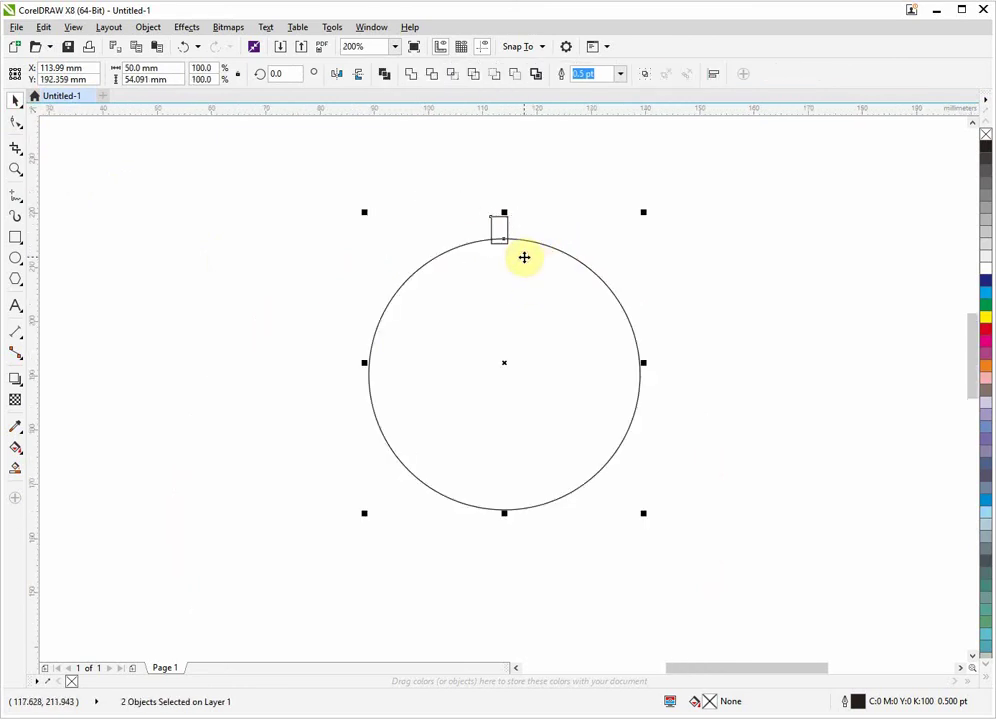
{"action": "left_click", "coordinate": [705, 302]}
{"action": "left_click", "coordinate": [516, 265]}
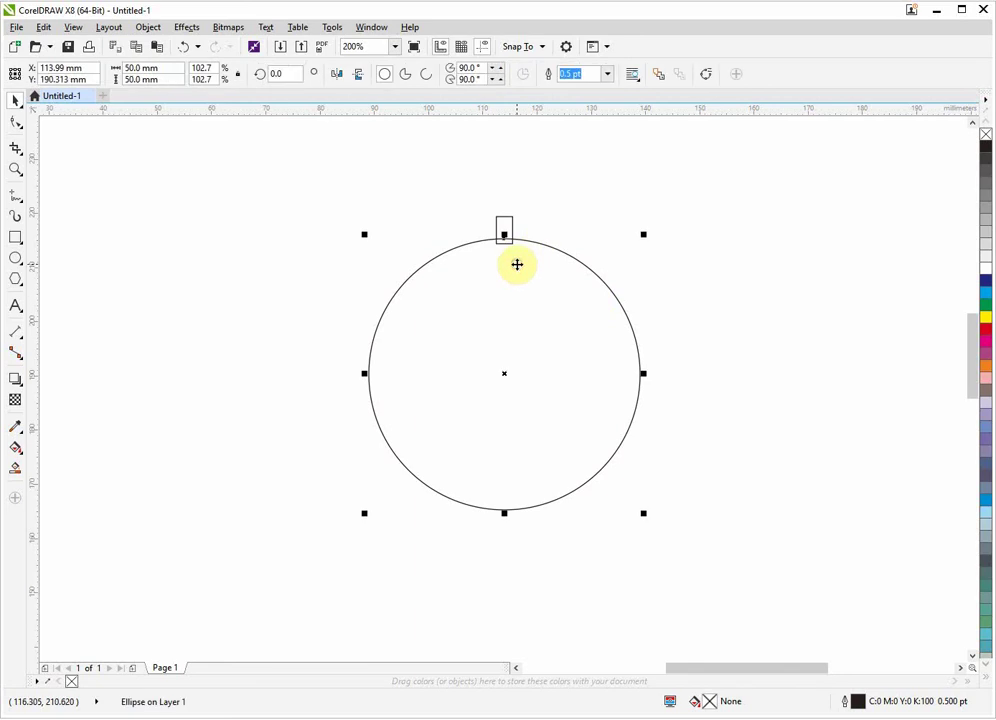
{"action": "left_click", "coordinate": [557, 210]}
Round all four corners of the small rectangle with the Shape tool to a radius of about 0.54 mm
{"action": "scroll", "coordinate": [505, 238], "scroll_direction": "up", "scroll_amount": 1}
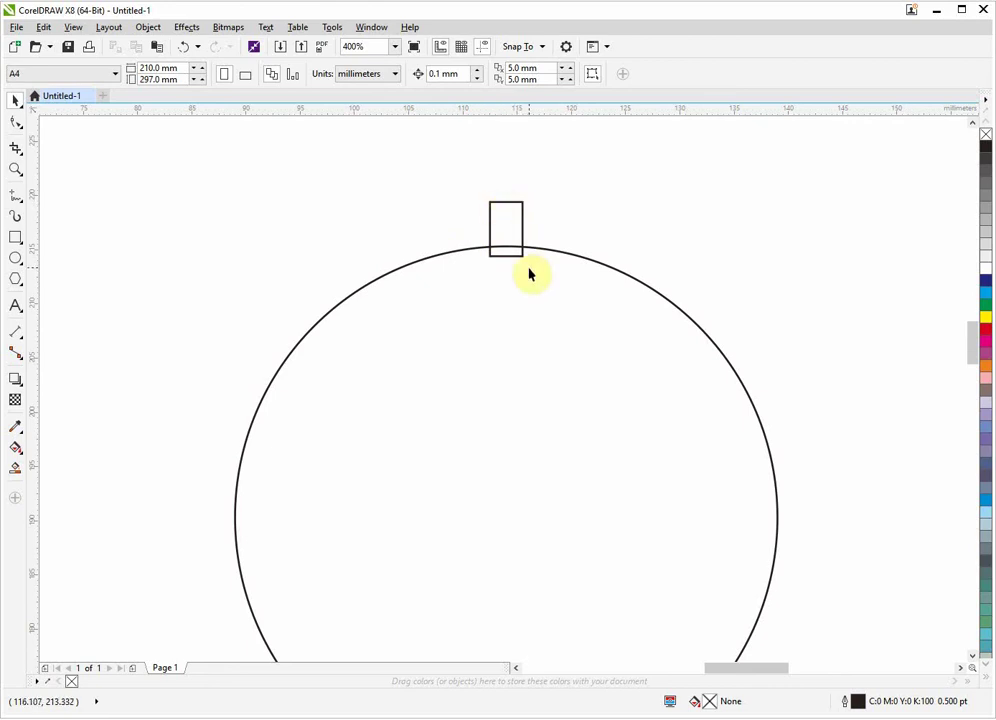
{"action": "scroll", "coordinate": [489, 218], "scroll_direction": "up", "scroll_amount": 1}
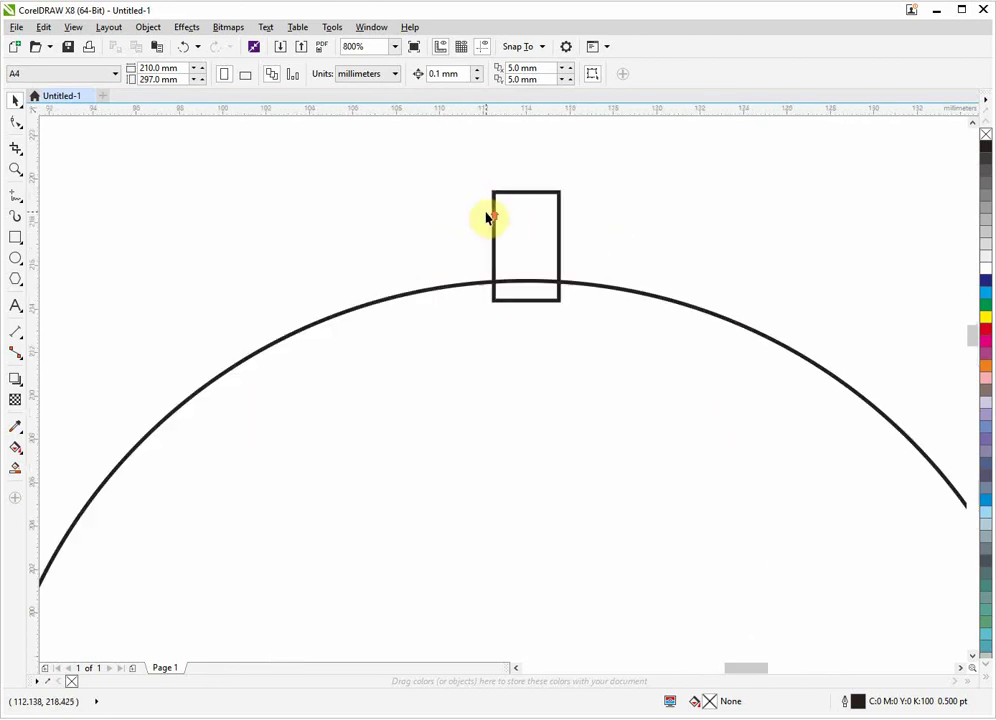
{"action": "left_click", "coordinate": [534, 192]}
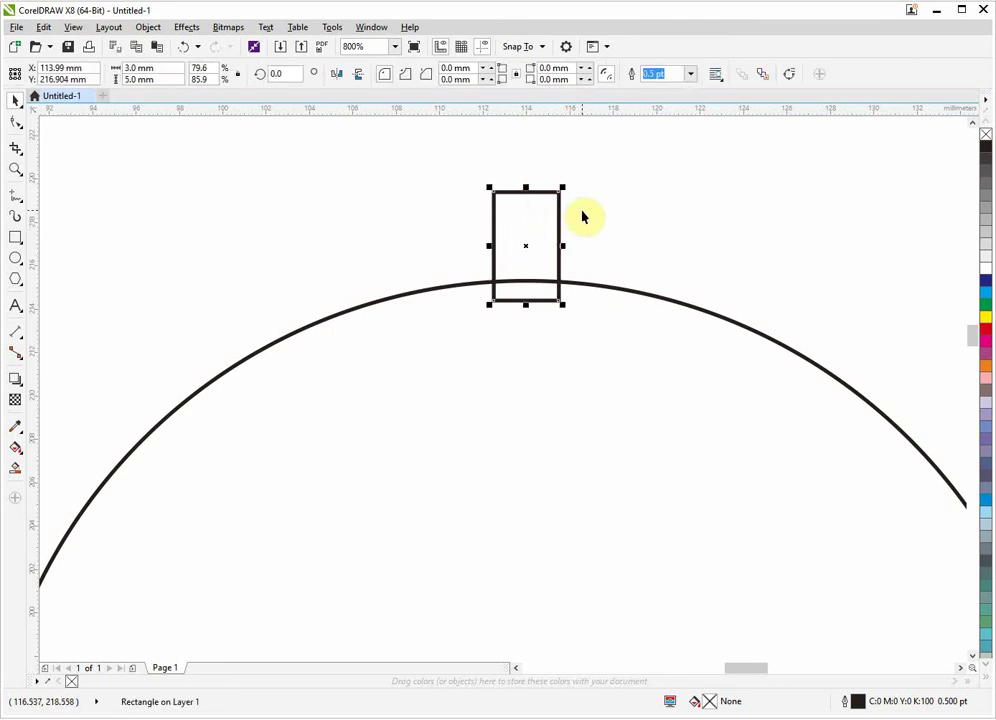
{"action": "left_click", "coordinate": [16, 124]}
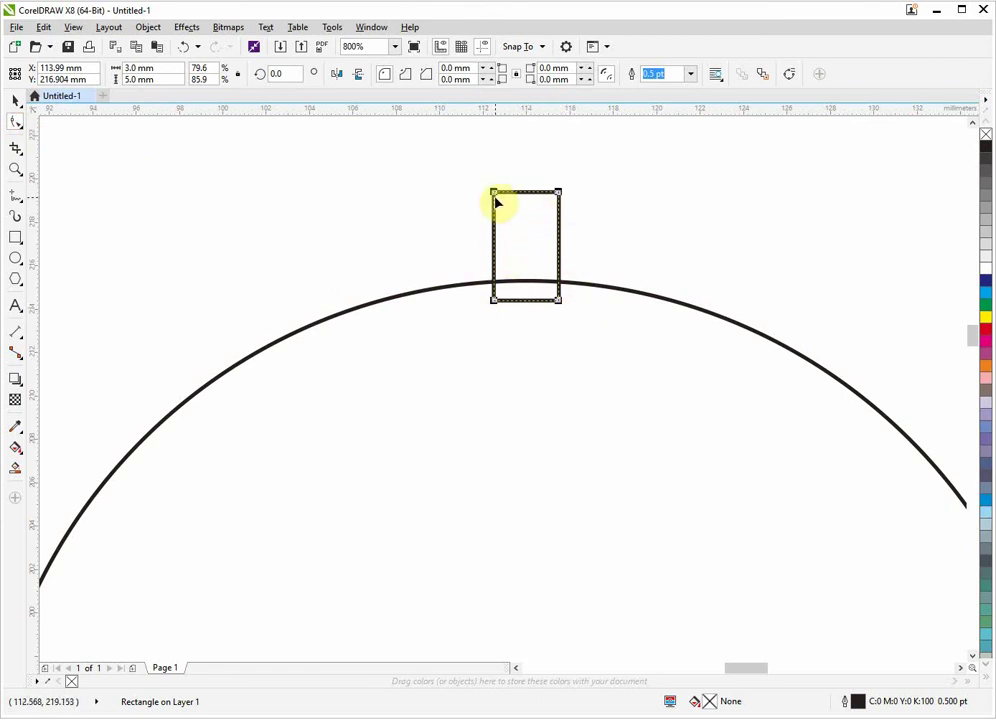
{"action": "left_click_drag", "start_coordinate": [495, 192], "coordinate": [522, 205]}
{"action": "scroll", "coordinate": [515, 200], "scroll_direction": "up", "scroll_amount": 1}
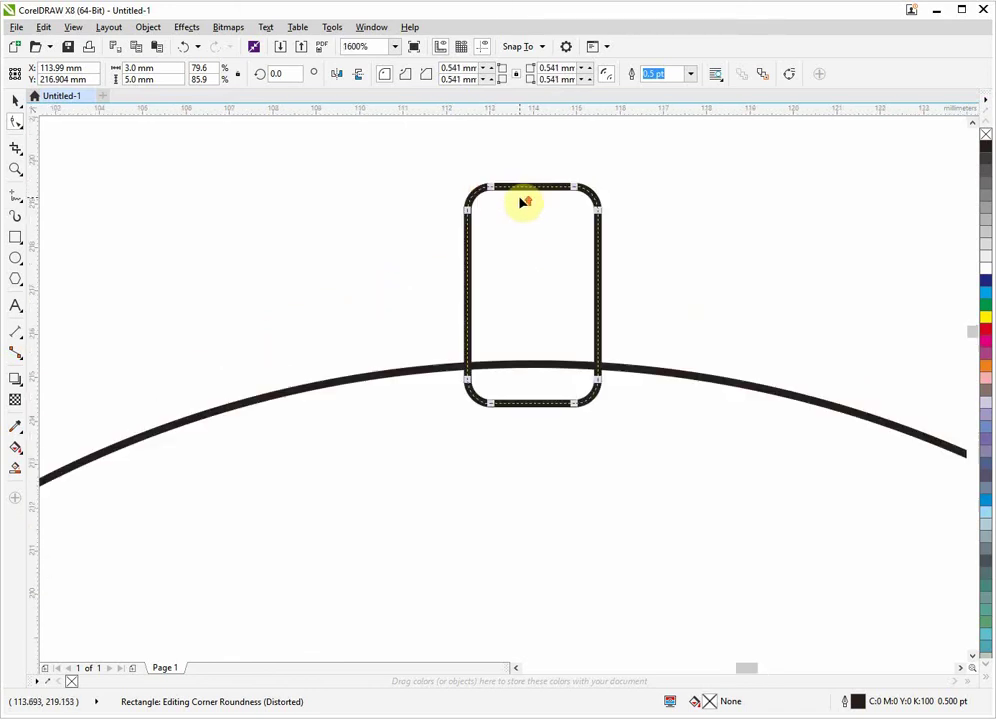
Try the scalloped and chamfered corner styles on the small rectangle, and switch it back to round corners
{"action": "left_click", "coordinate": [406, 75]}
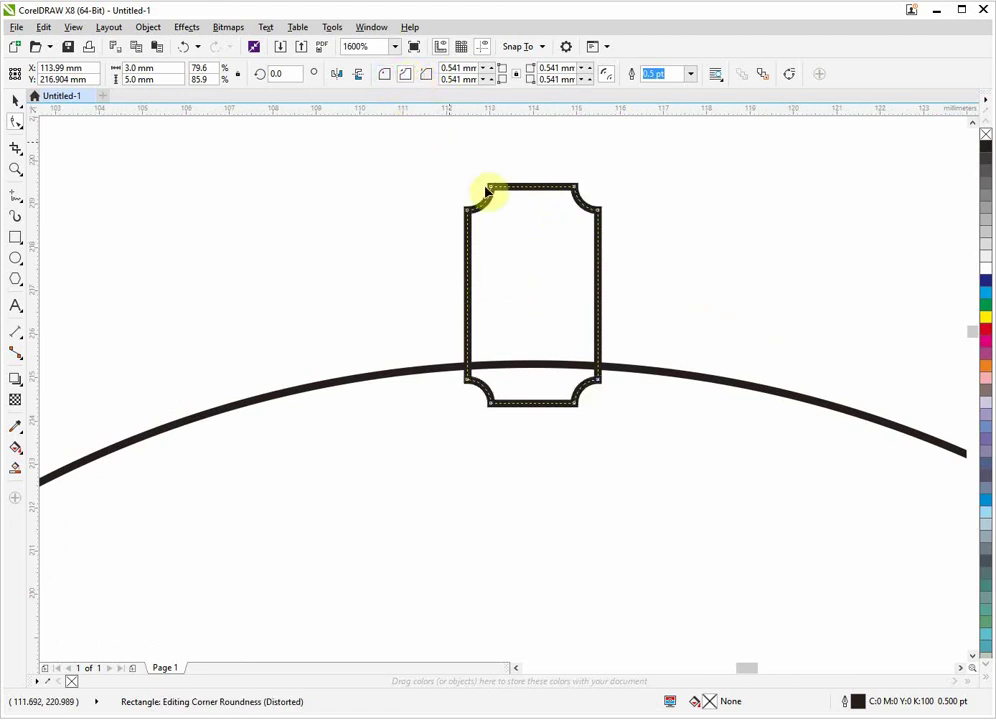
{"action": "left_click", "coordinate": [427, 77]}
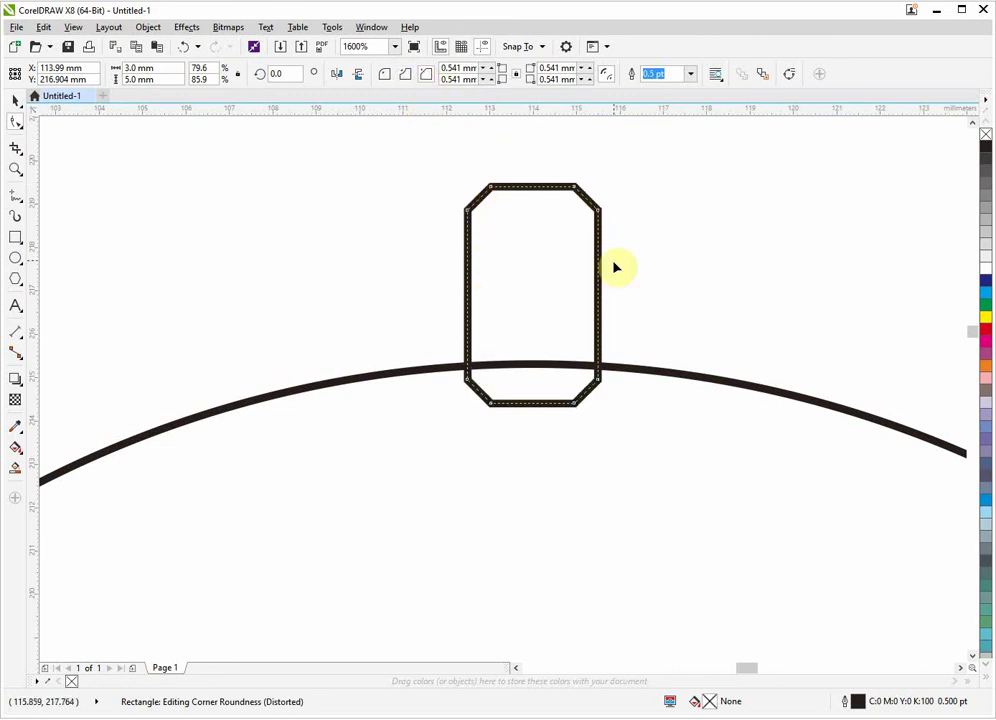
{"action": "left_click", "coordinate": [385, 76]}
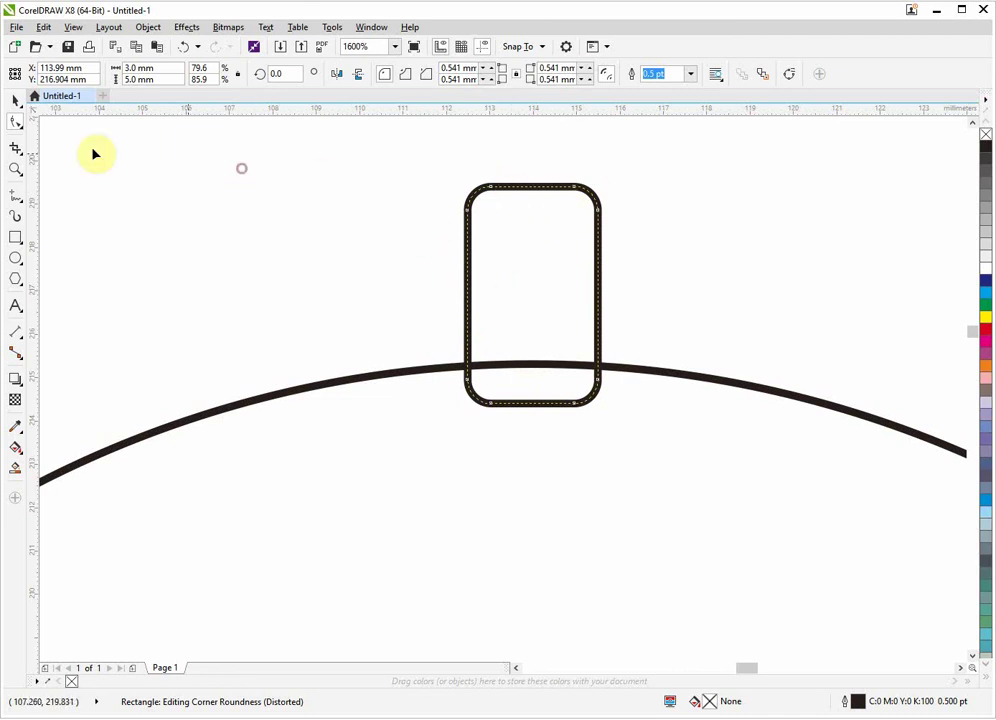
Convert the rounded rectangle to curves so its individual nodes can be edited
{"action": "left_click", "coordinate": [16, 100]}
{"action": "left_click", "coordinate": [325, 163]}
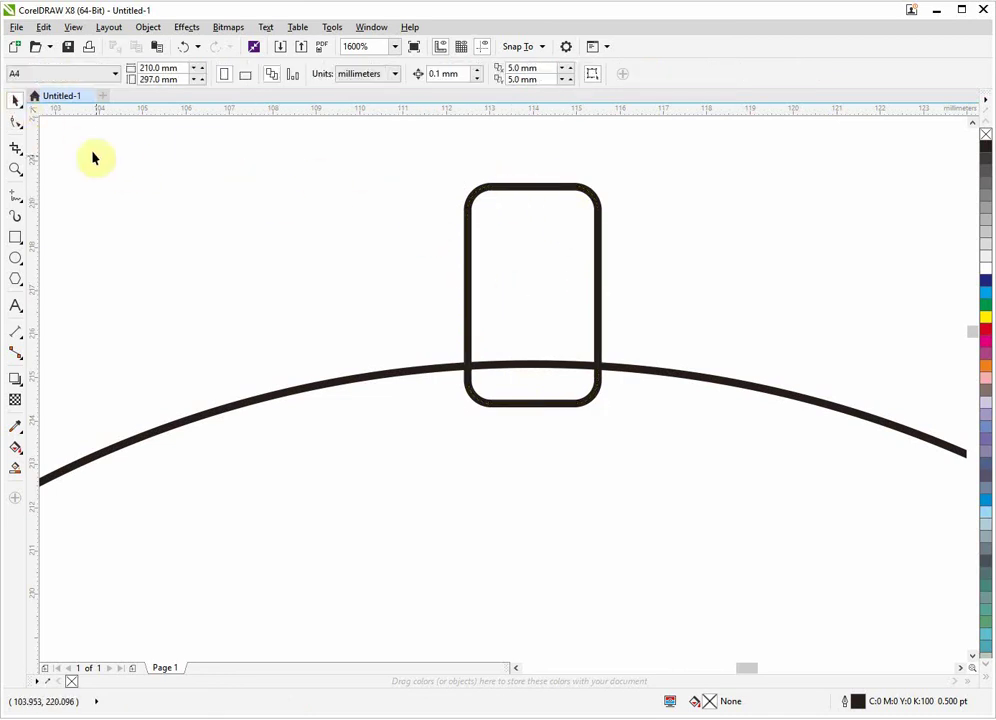
{"action": "left_click", "coordinate": [14, 121]}
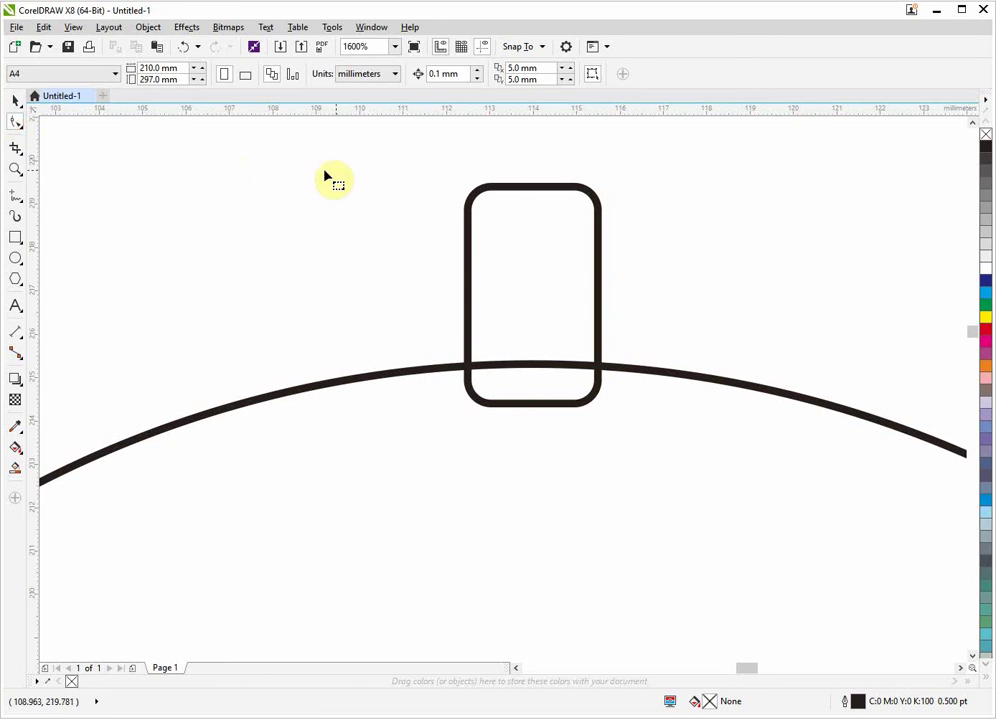
{"action": "left_click", "coordinate": [471, 228]}
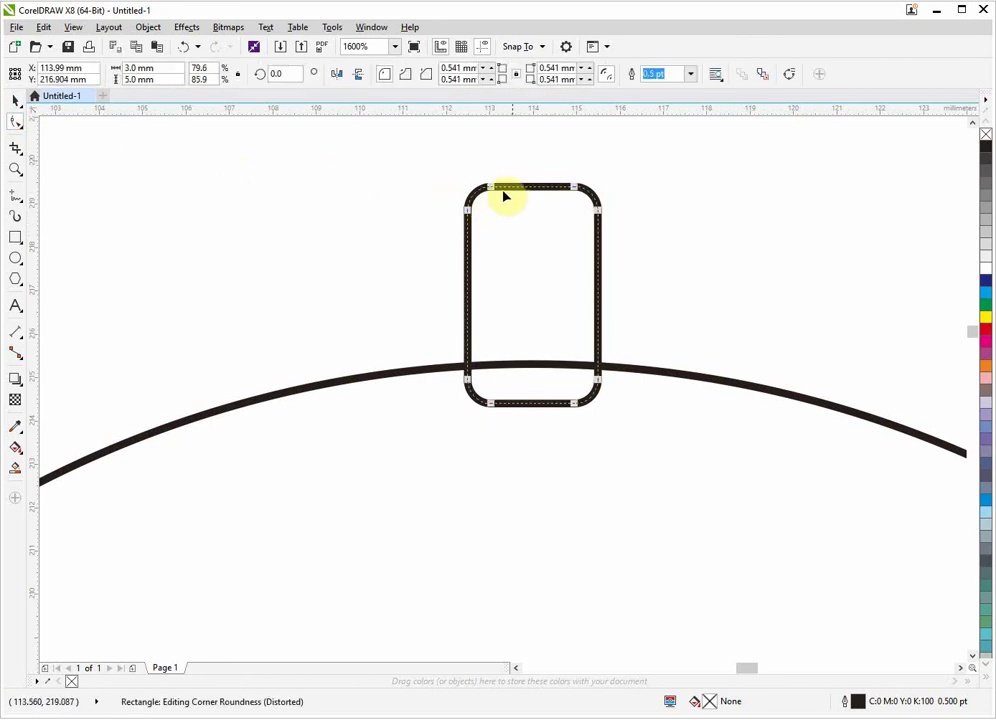
{"action": "left_click", "coordinate": [150, 28]}
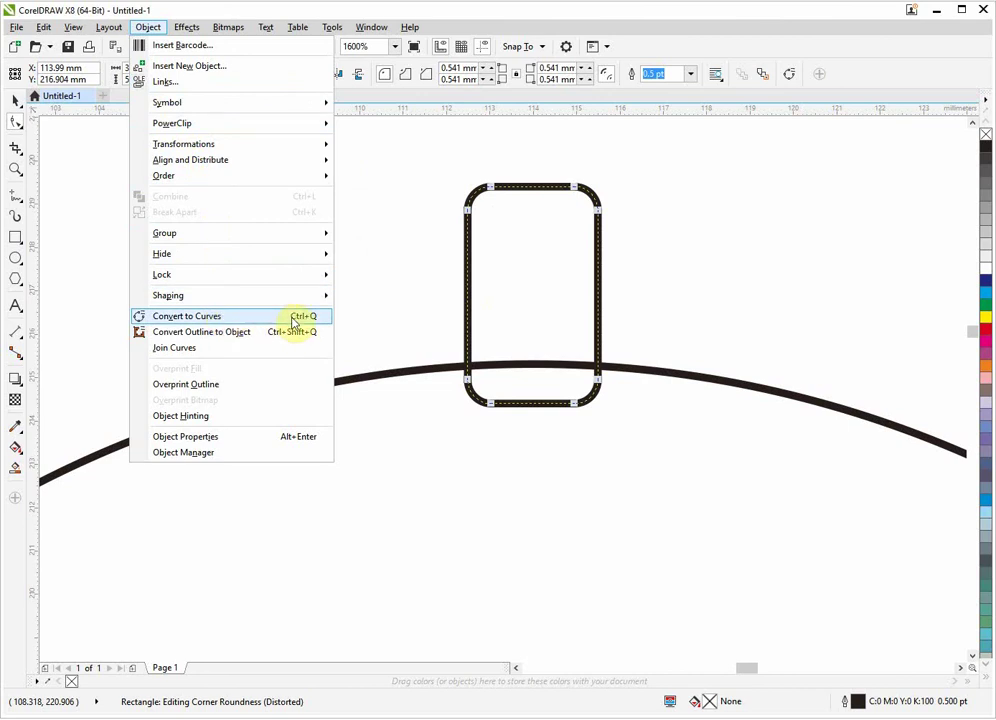
{"action": "left_click", "coordinate": [293, 320]}
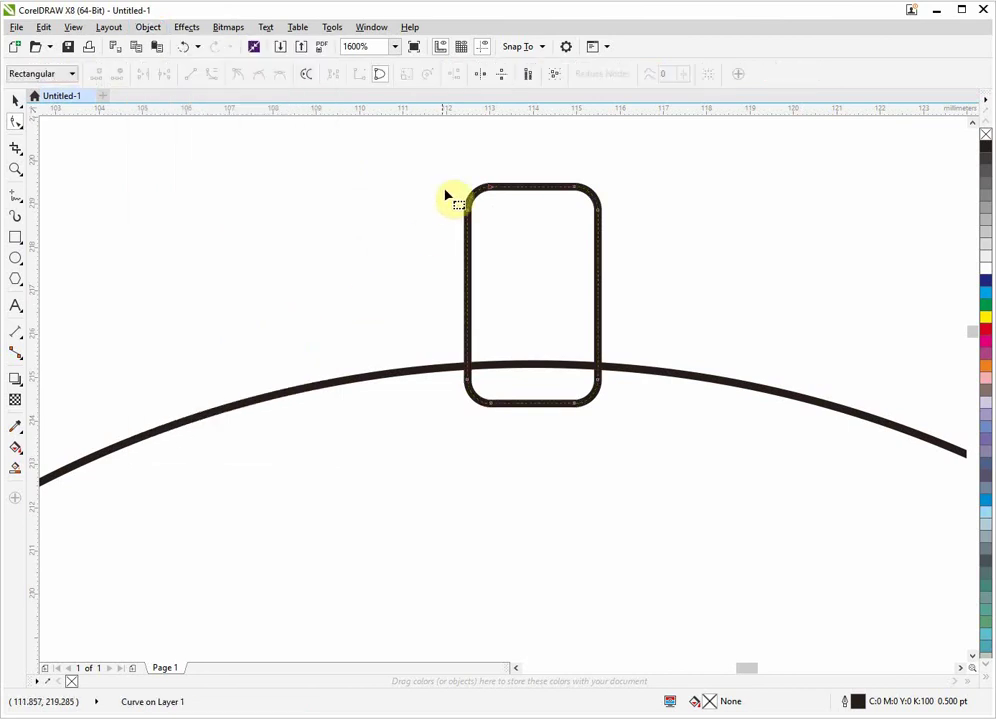
Try distorting the rounded rectangle's left side by moving its nodes and bending its upper-left corner outward
{"action": "left_click", "coordinate": [468, 214]}
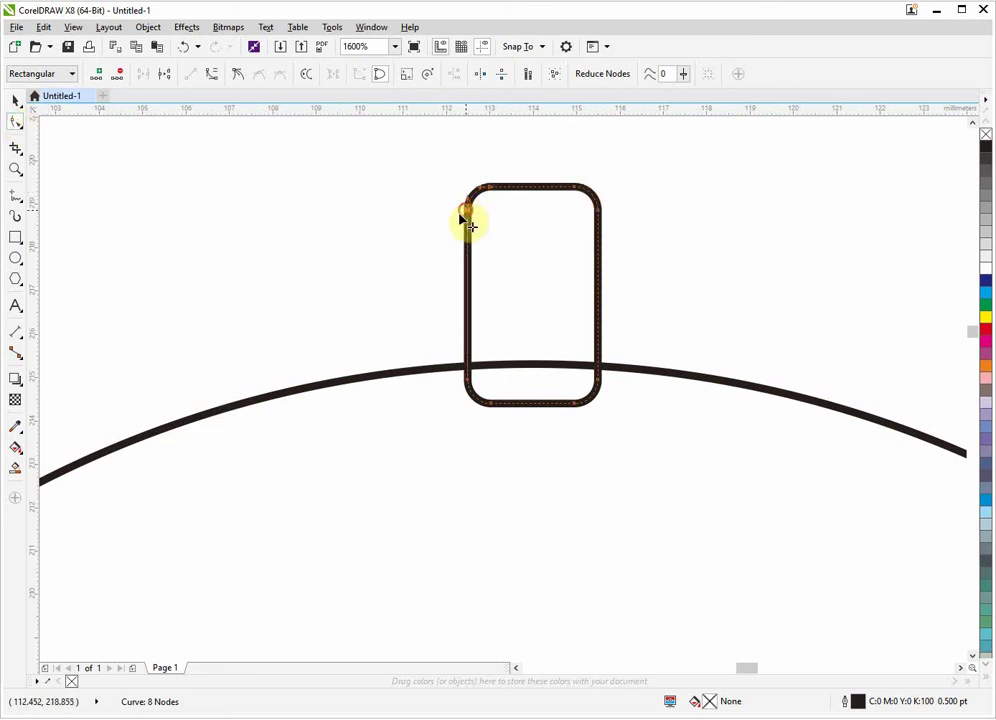
{"action": "left_click_drag", "start_coordinate": [466, 214], "coordinate": [398, 233]}
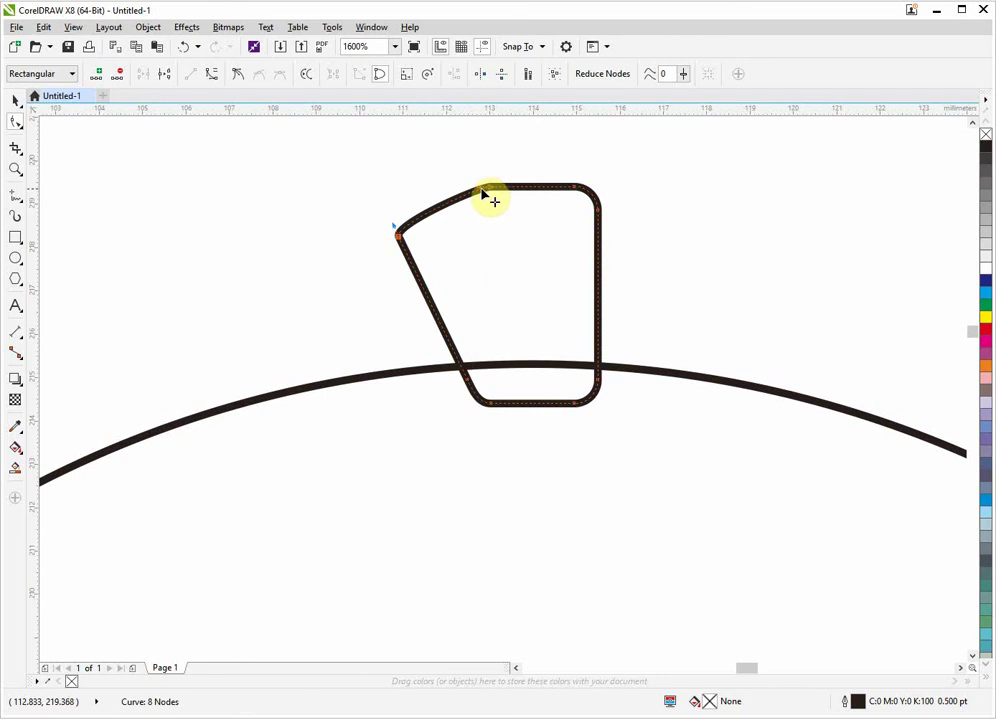
{"action": "left_click_drag", "start_coordinate": [483, 191], "coordinate": [491, 228]}
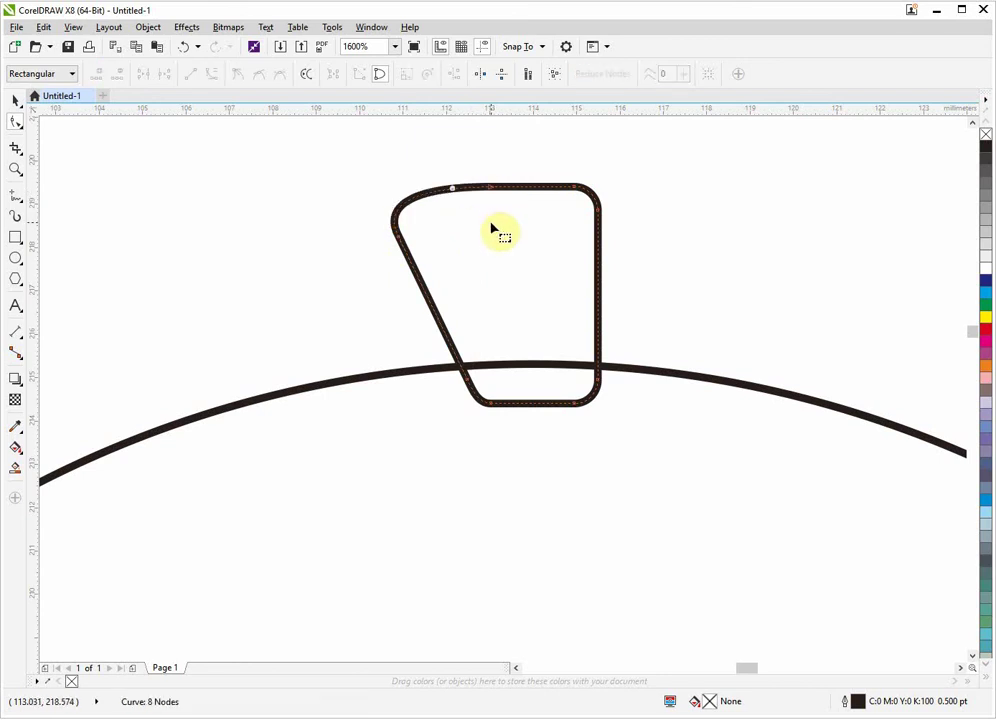
{"action": "left_click_drag", "start_coordinate": [455, 192], "coordinate": [462, 269]}
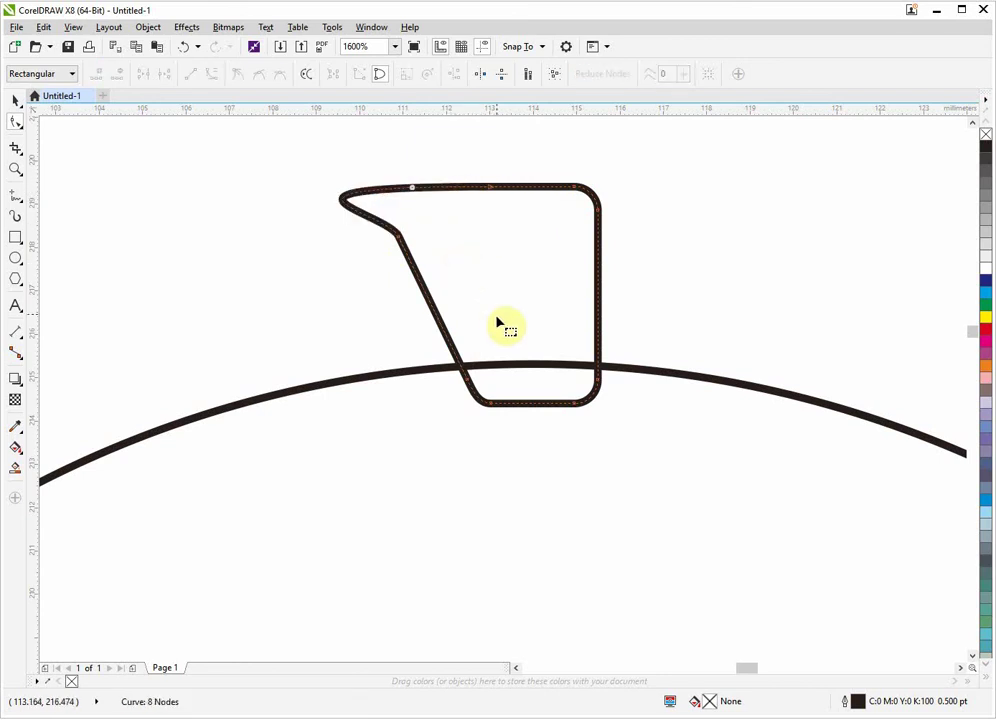
{"action": "left_click_drag", "start_coordinate": [473, 391], "coordinate": [493, 316]}
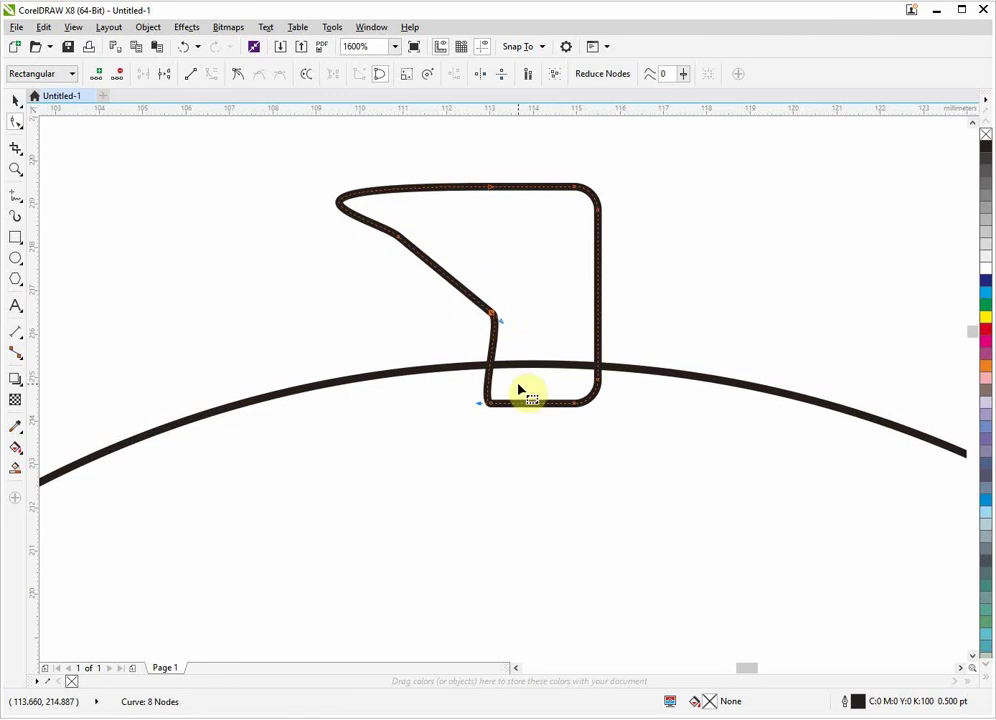
Undo the node and curve edits made to the left side of the rounded rectangle
{"action": "key", "text": "ctrl+z"}
{"action": "key", "text": "ctrl+z"}
{"action": "key", "text": "ctrl+z"}
{"action": "key", "text": "ctrl+z"}
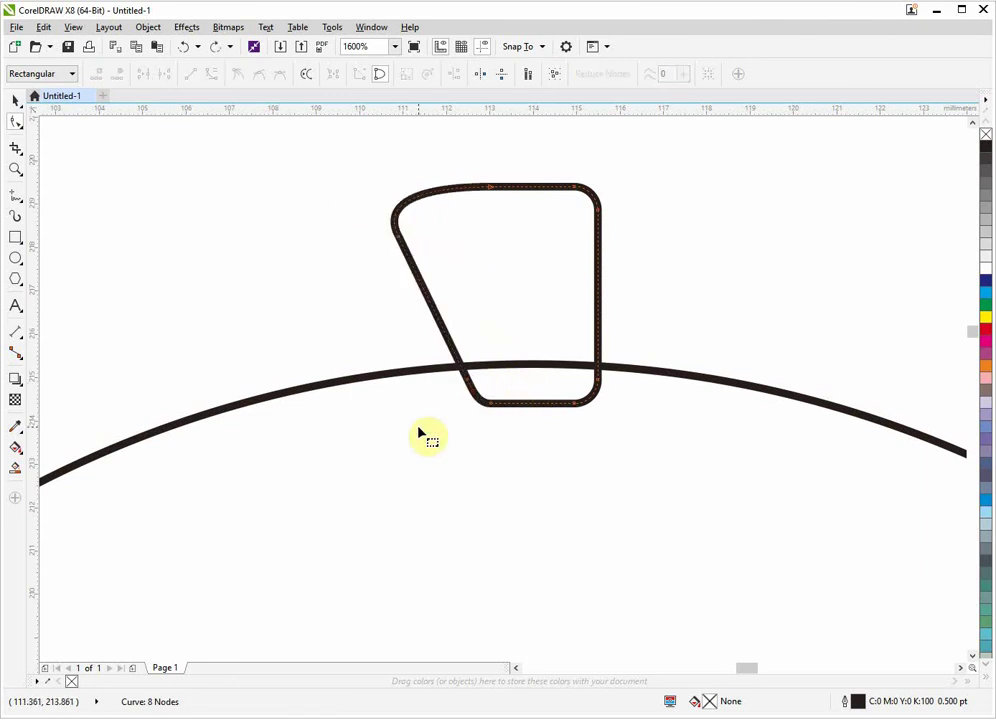
Taper the rounded rectangle toward its top by shifting the upper-left and upper-right corner nodes slightly inward
{"action": "left_click", "coordinate": [490, 200]}
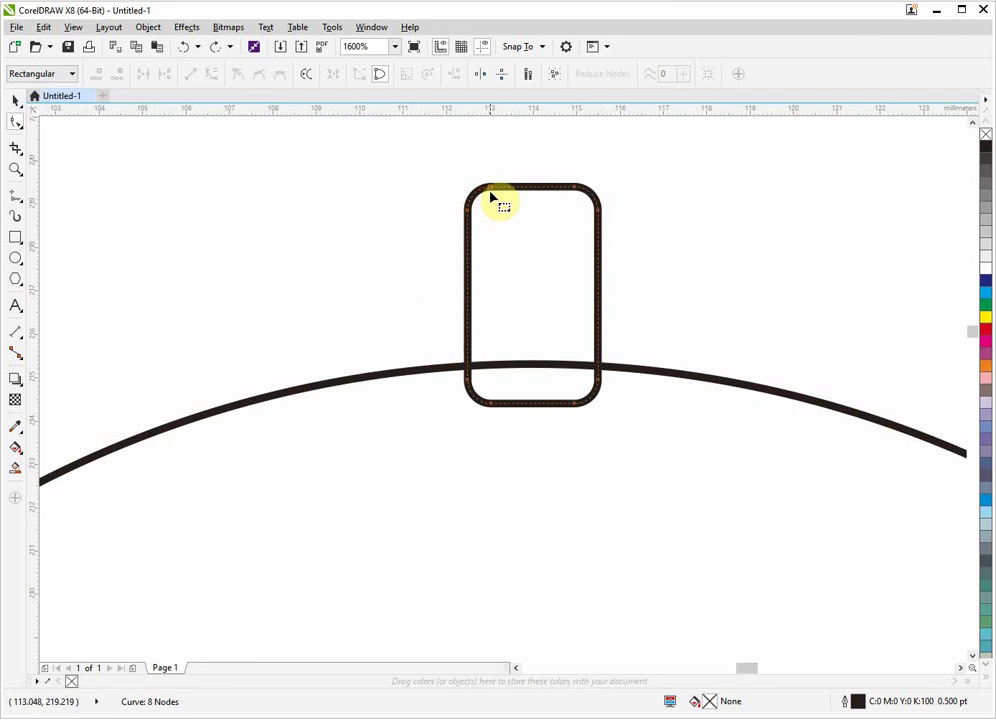
{"action": "scroll", "coordinate": [490, 196], "scroll_direction": "up", "scroll_amount": 2}
{"action": "left_click", "coordinate": [490, 184]}
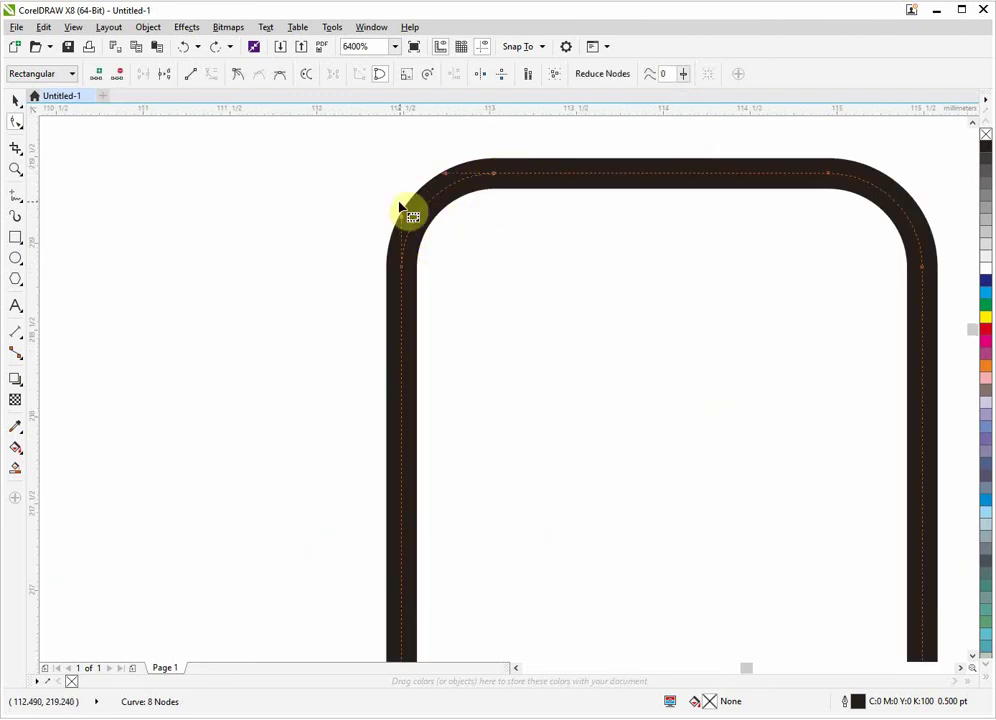
{"action": "scroll", "coordinate": [362, 215], "scroll_direction": "down", "scroll_amount": 1}
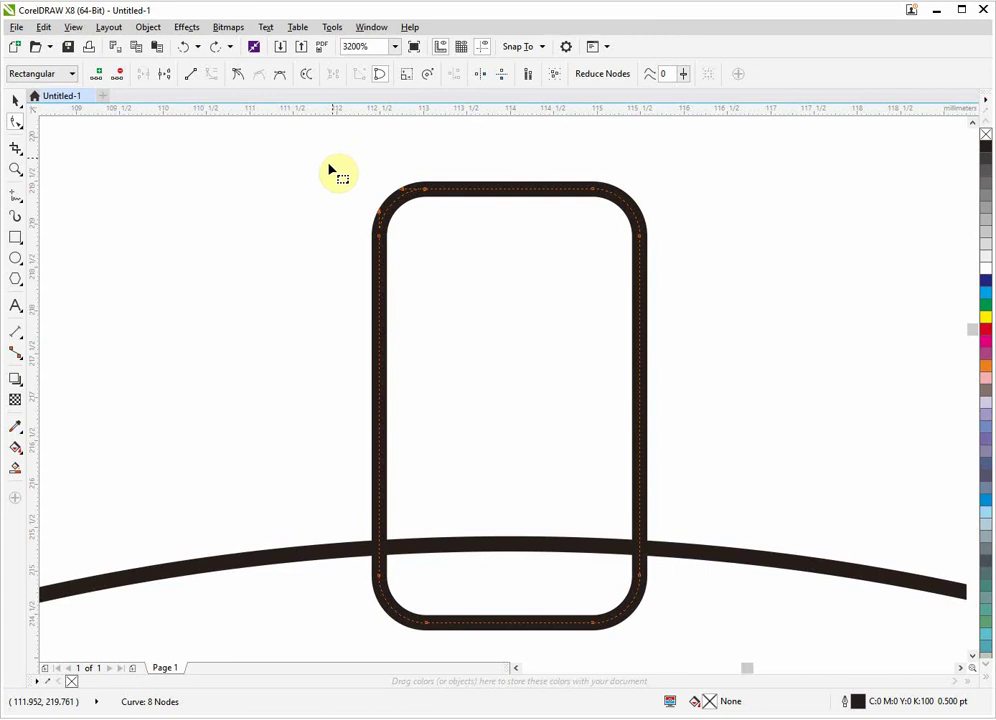
{"action": "left_click_drag", "start_coordinate": [327, 157], "coordinate": [458, 278]}
{"action": "left_click_drag", "start_coordinate": [428, 194], "coordinate": [448, 193]}
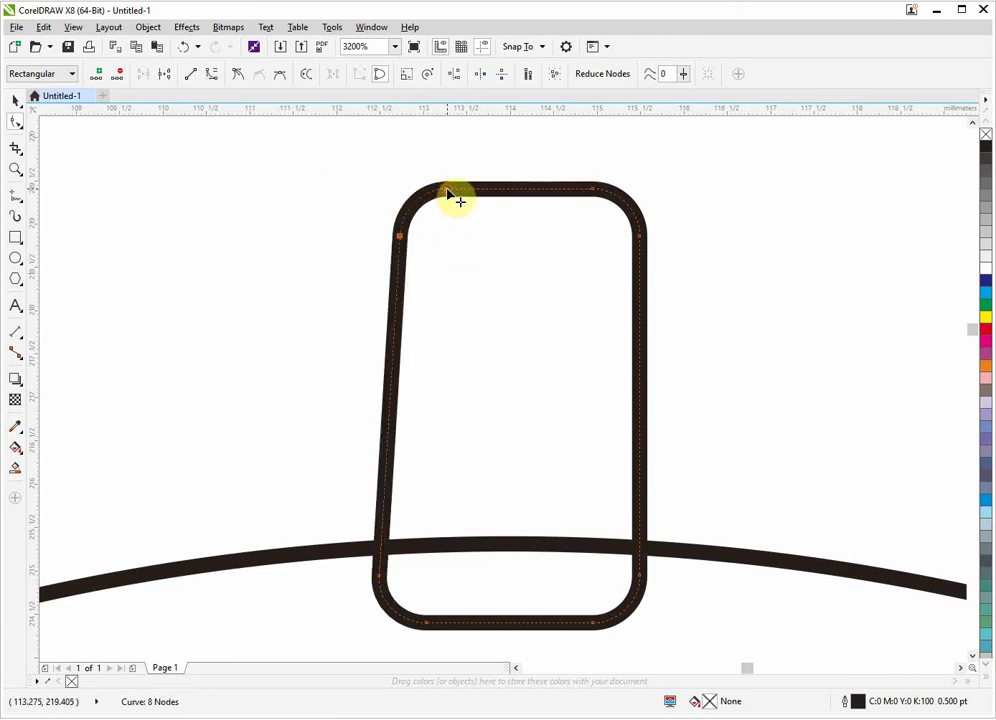
{"action": "left_click_drag", "start_coordinate": [570, 153], "coordinate": [648, 256]}
{"action": "mouse_move", "coordinate": [592, 191]}
{"action": "left_mouse_down"}
{"action": "mouse_move", "coordinate": [569, 193]}
{"action": "mouse_move", "coordinate": [583, 189]}
{"action": "left_mouse_up"}
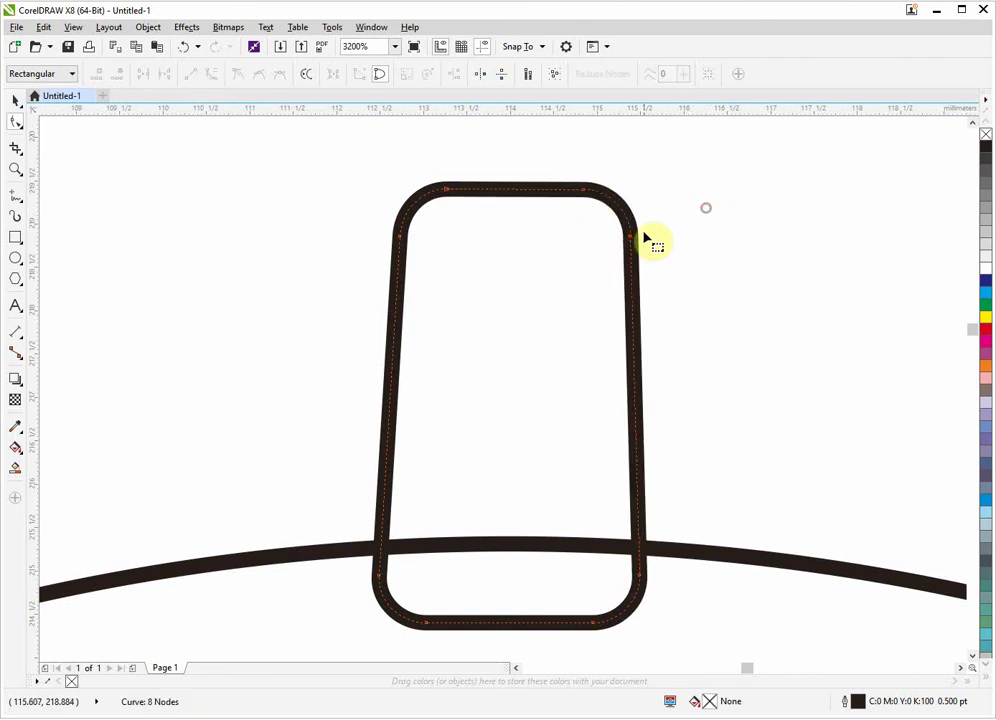
Examine the tapered tooth's shape and how it sits on the top edge of the circle
{"action": "scroll", "coordinate": [646, 233], "scroll_direction": "down", "scroll_amount": 1}
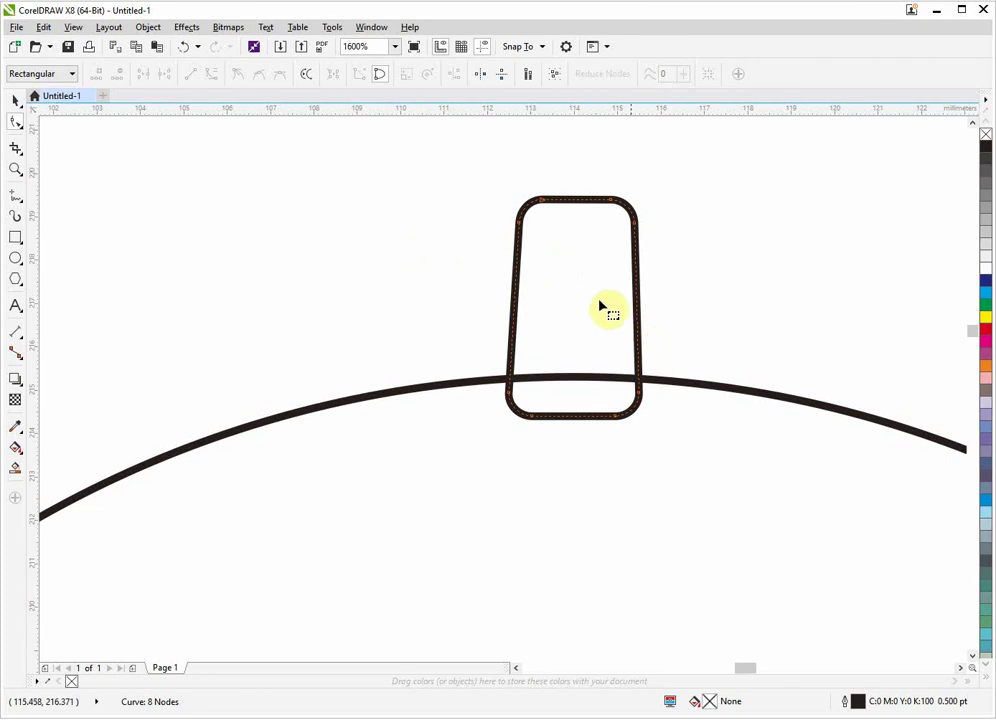
{"action": "scroll", "coordinate": [556, 207], "scroll_direction": "up", "scroll_amount": 1}
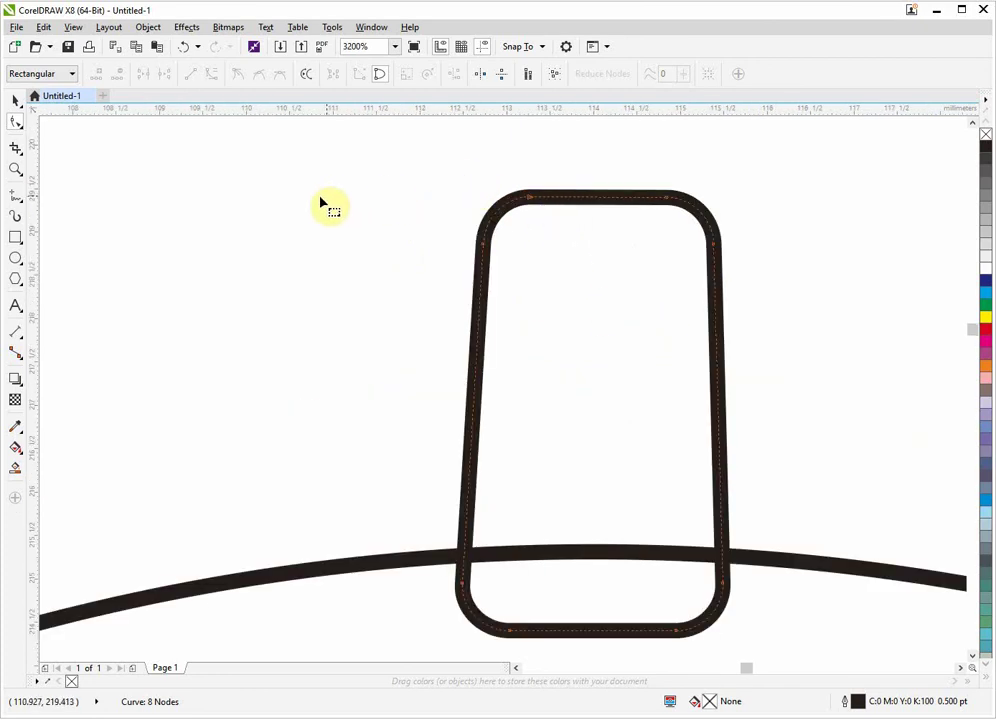
{"action": "left_click", "coordinate": [14, 100]}
{"action": "left_click", "coordinate": [331, 260]}
{"action": "scroll", "coordinate": [436, 225], "scroll_direction": "down", "scroll_amount": 1}
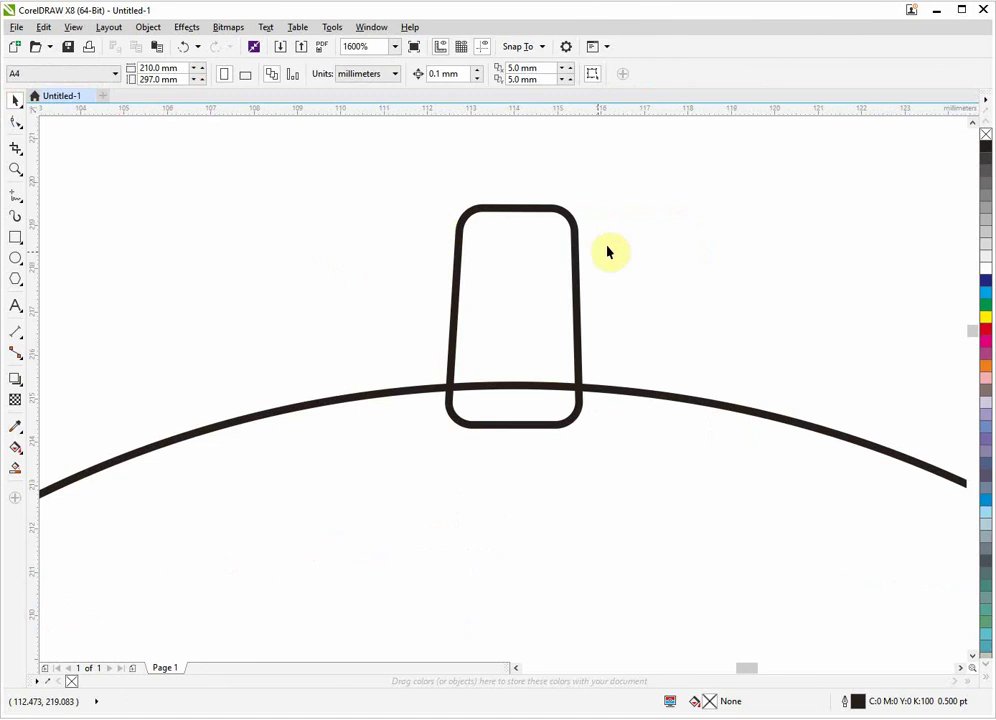
{"action": "scroll", "coordinate": [512, 234], "scroll_direction": "down", "scroll_amount": 2}
{"action": "scroll", "coordinate": [512, 234], "scroll_direction": "down", "scroll_amount": 1}
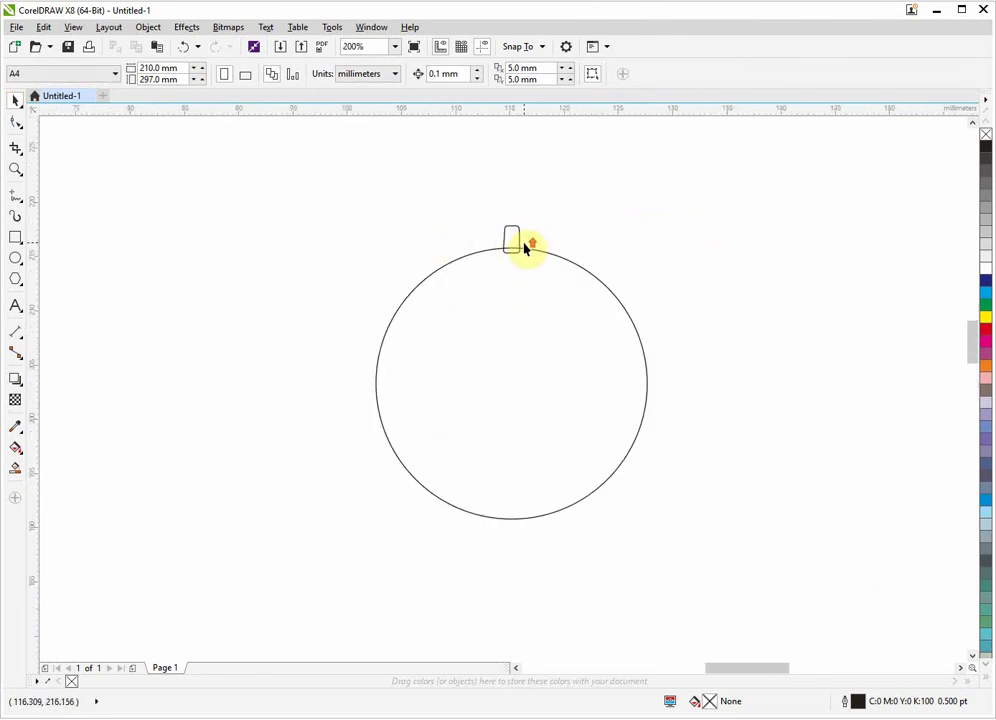
{"action": "scroll", "coordinate": [525, 249], "scroll_direction": "up", "scroll_amount": 2}
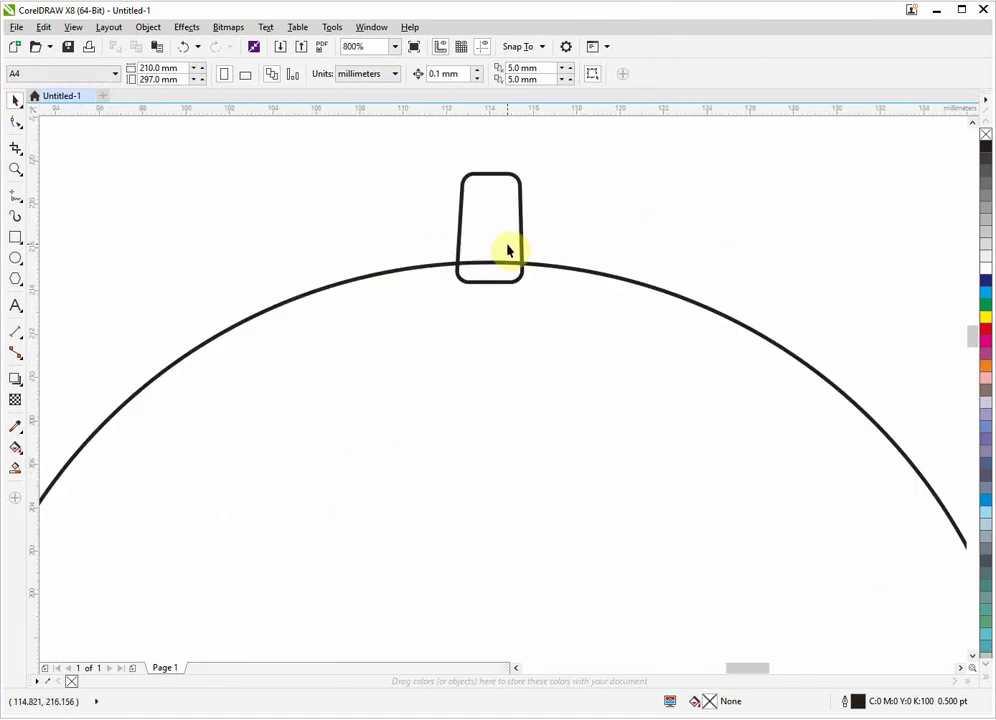
Duplicate the tapered tooth and place the copy exactly over the original at the top of the circle
{"action": "left_click", "coordinate": [480, 176]}
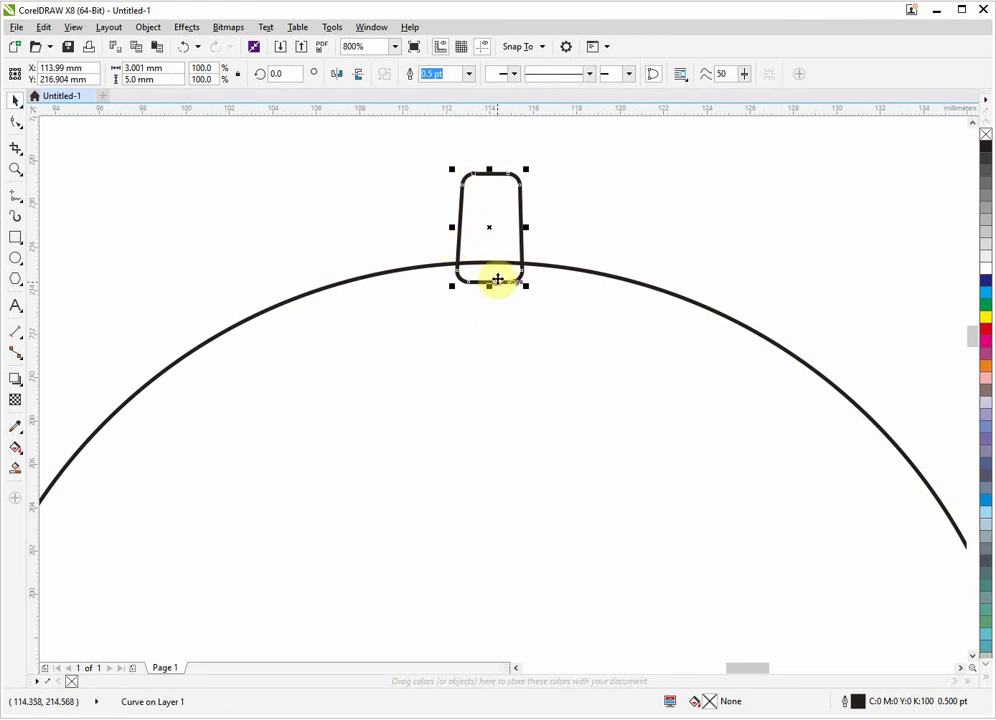
{"action": "key", "text": "ctrl+d"}
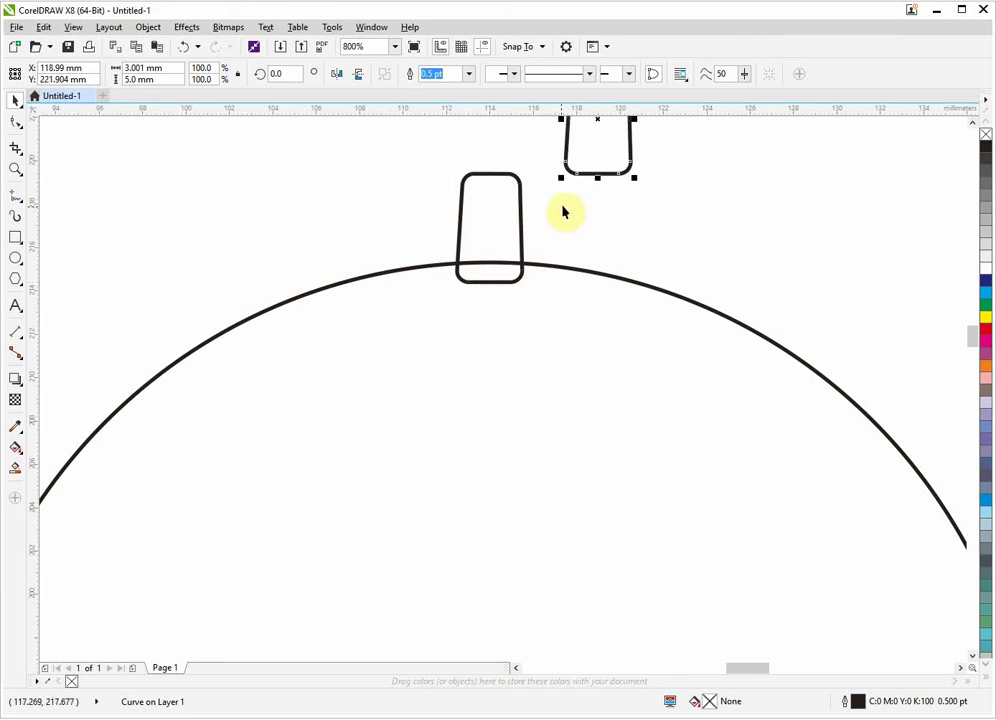
{"action": "scroll", "coordinate": [562, 212], "scroll_direction": "down", "scroll_amount": 1}
{"action": "left_click_drag", "start_coordinate": [590, 173], "coordinate": [536, 225]}
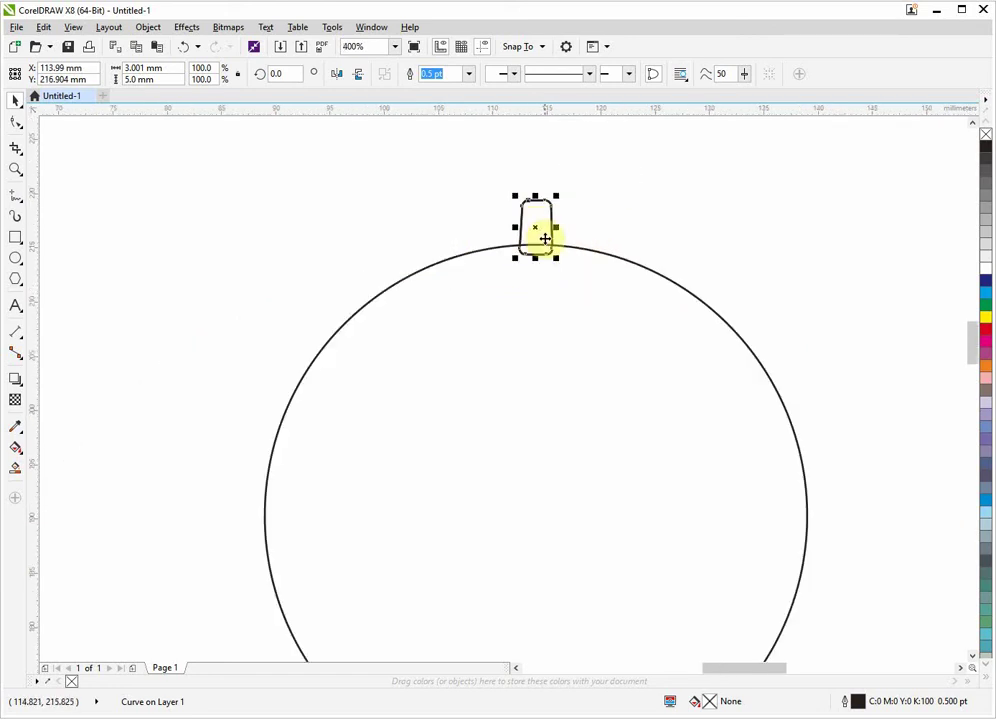
Move the duplicate tooth's rotation centre to the centre of the circle and rotate it by 15 degrees
{"action": "left_click", "coordinate": [536, 228]}
{"action": "left_click_drag", "start_coordinate": [539, 498], "coordinate": [535, 515]}
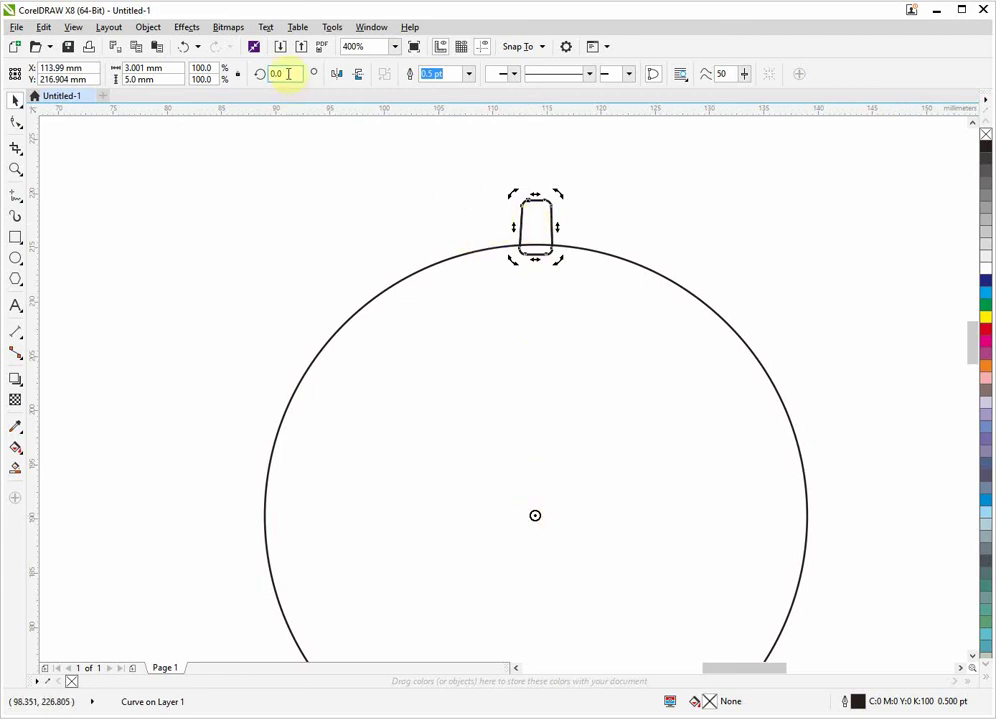
{"action": "type", "text": "15"}
{"action": "key", "text": "Return"}
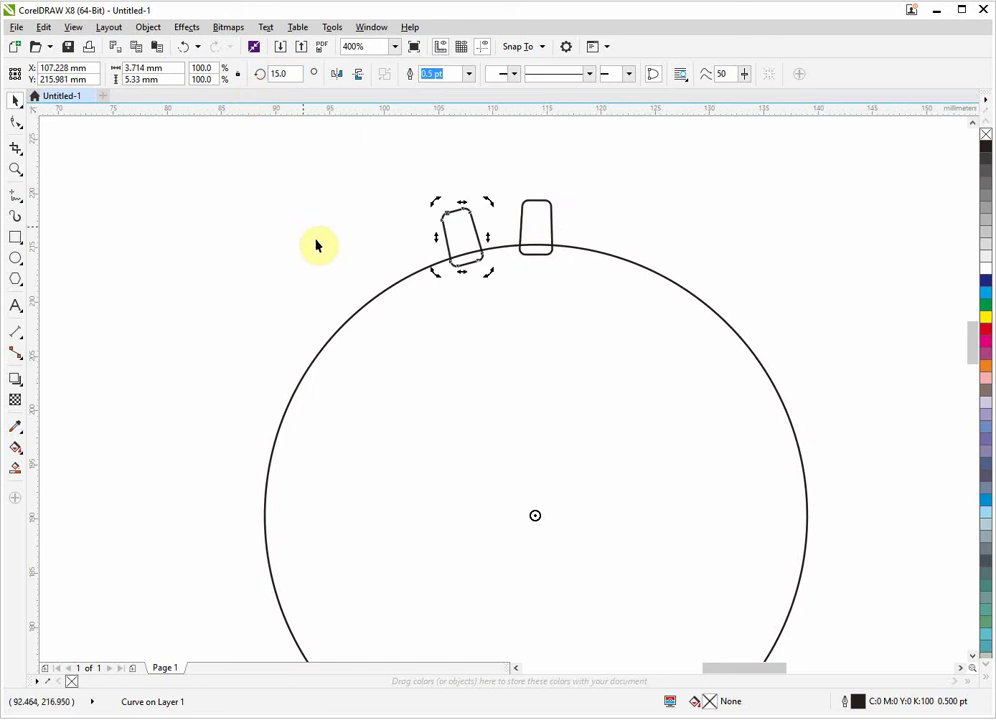
Repeat the 15-degree rotated duplication of the tooth until evenly spaced teeth fill the circle's whole circumference
{"action": "scroll", "coordinate": [305, 215], "scroll_direction": "down", "scroll_amount": 1}
{"action": "scroll", "coordinate": [355, 262], "scroll_direction": "up", "scroll_amount": 1}
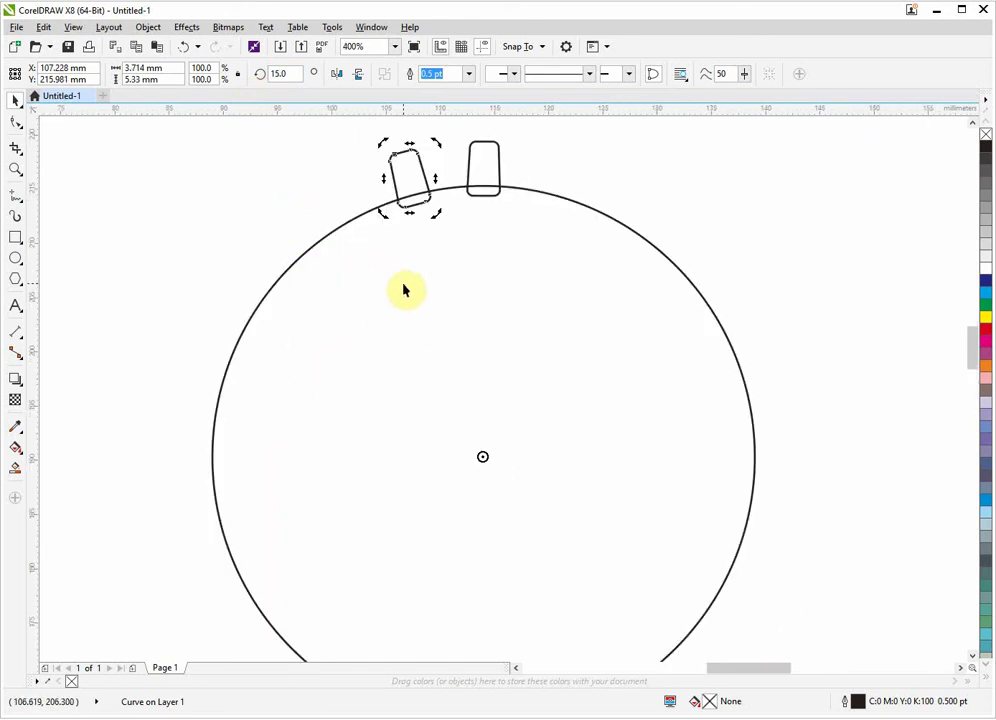
{"action": "key", "text": "ctrl+r"}
{"action": "key", "text": "ctrl+r"}
{"action": "key", "text": "ctrl+r"}
{"action": "key", "text": "ctrl+r"}
{"action": "key", "text": "ctrl+r"}
{"action": "key", "text": "ctrl+r"}
{"action": "key", "text": "ctrl+r"}
{"action": "key", "text": "ctrl+r"}
{"action": "key", "text": "ctrl+r"}
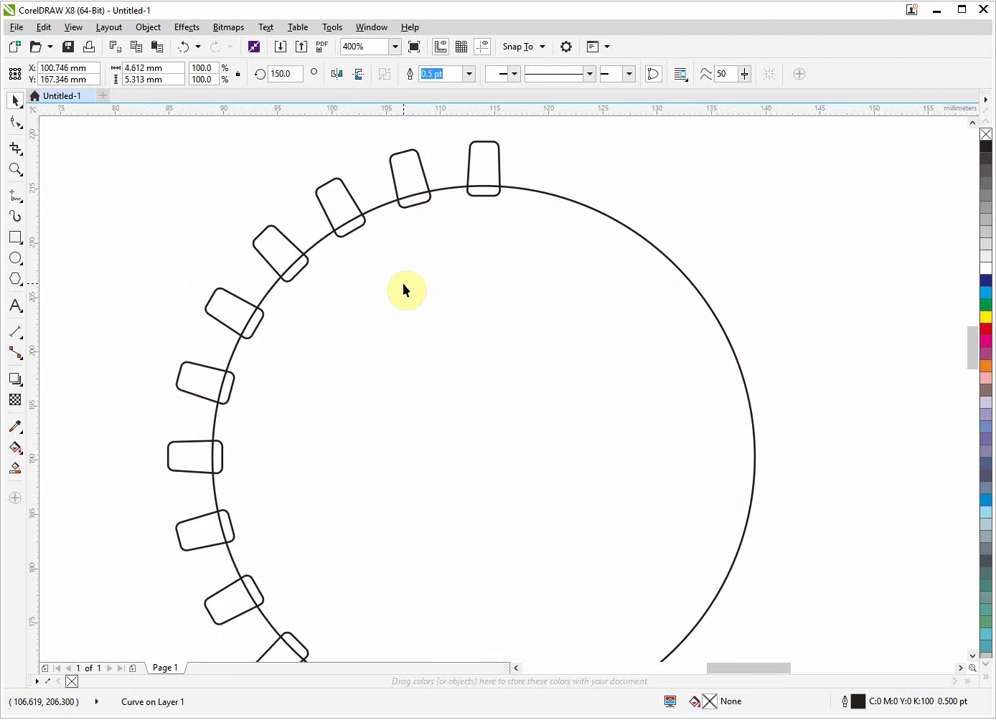
{"action": "key", "text": "ctrl+r"}
{"action": "key", "text": "ctrl+r"}
{"action": "key", "text": "ctrl+r"}
{"action": "key", "text": "ctrl+r"}
{"action": "key", "text": "ctrl+r"}
{"action": "key", "text": "ctrl+r"}
{"action": "key", "text": "ctrl+r"}
{"action": "key", "text": "ctrl+r"}
{"action": "key", "text": "ctrl+r"}
{"action": "key", "text": "ctrl+r"}
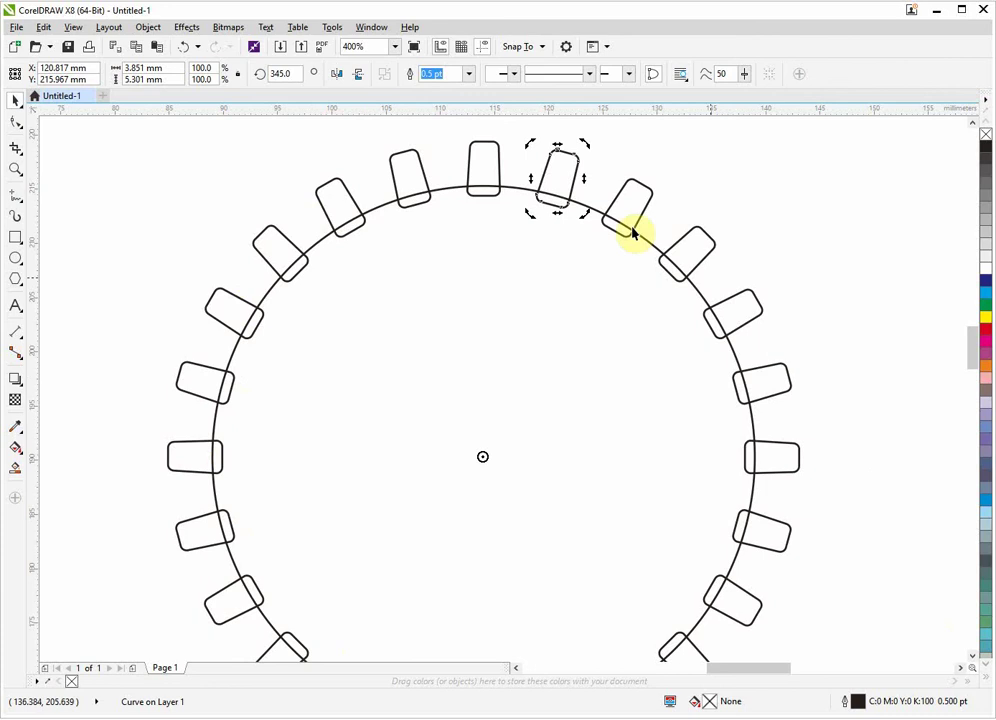
{"action": "left_click", "coordinate": [699, 164]}
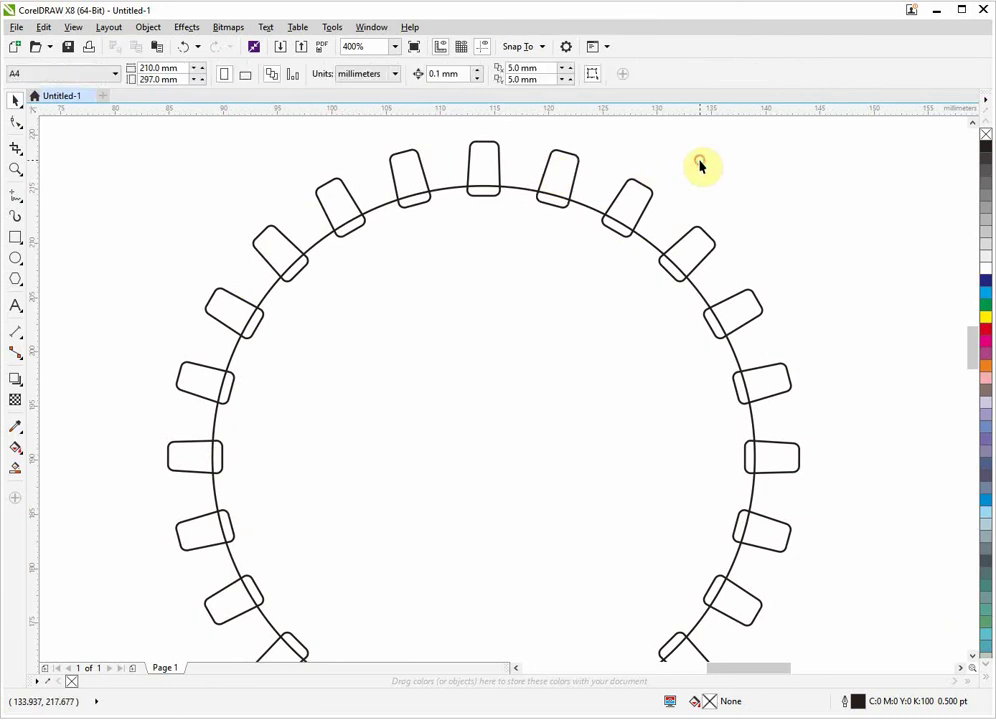
Select the circle together with all the teeth and weld them into a single gear outline
{"action": "scroll", "coordinate": [631, 222], "scroll_direction": "down", "scroll_amount": 1}
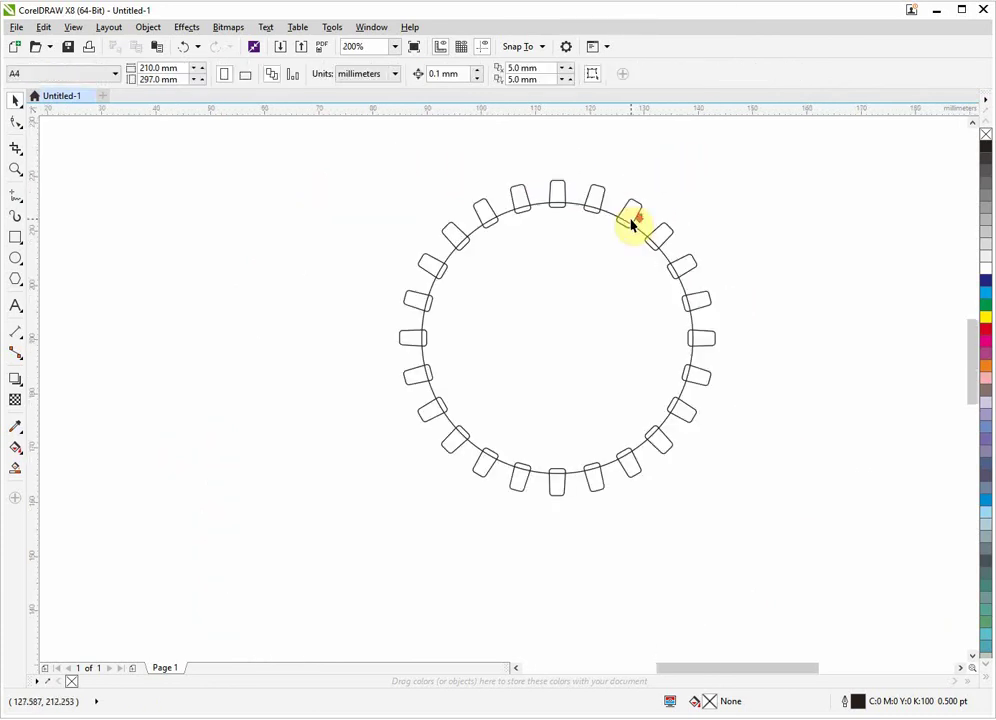
{"action": "left_click", "coordinate": [560, 200]}
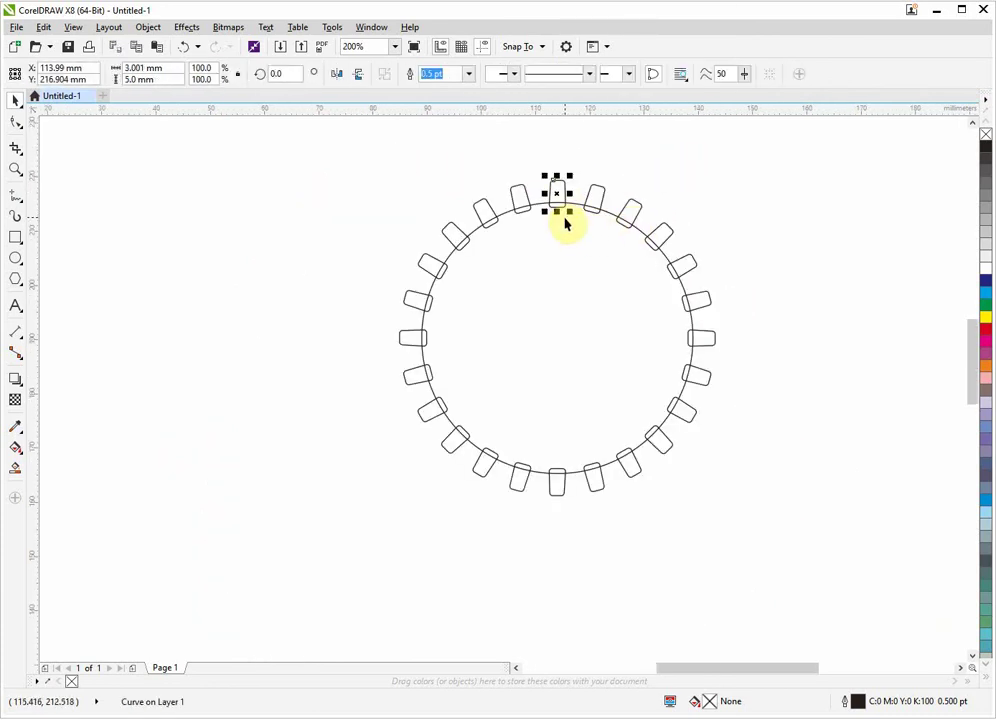
{"action": "left_click", "coordinate": [579, 251]}
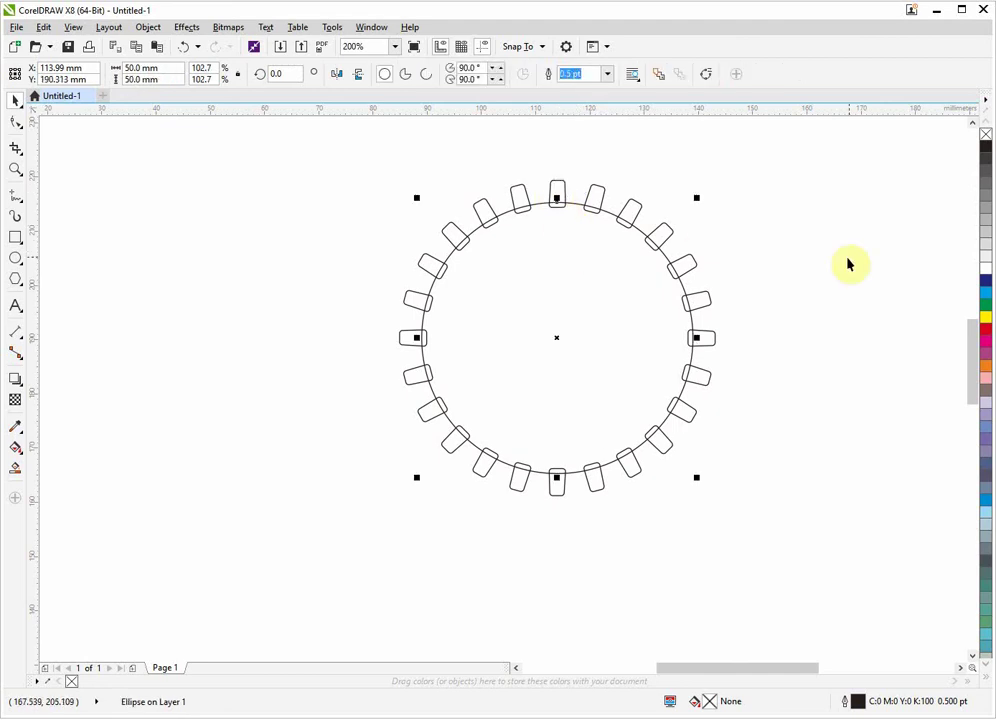
{"action": "left_click", "coordinate": [803, 256]}
{"action": "left_click_drag", "start_coordinate": [331, 174], "coordinate": [782, 518]}
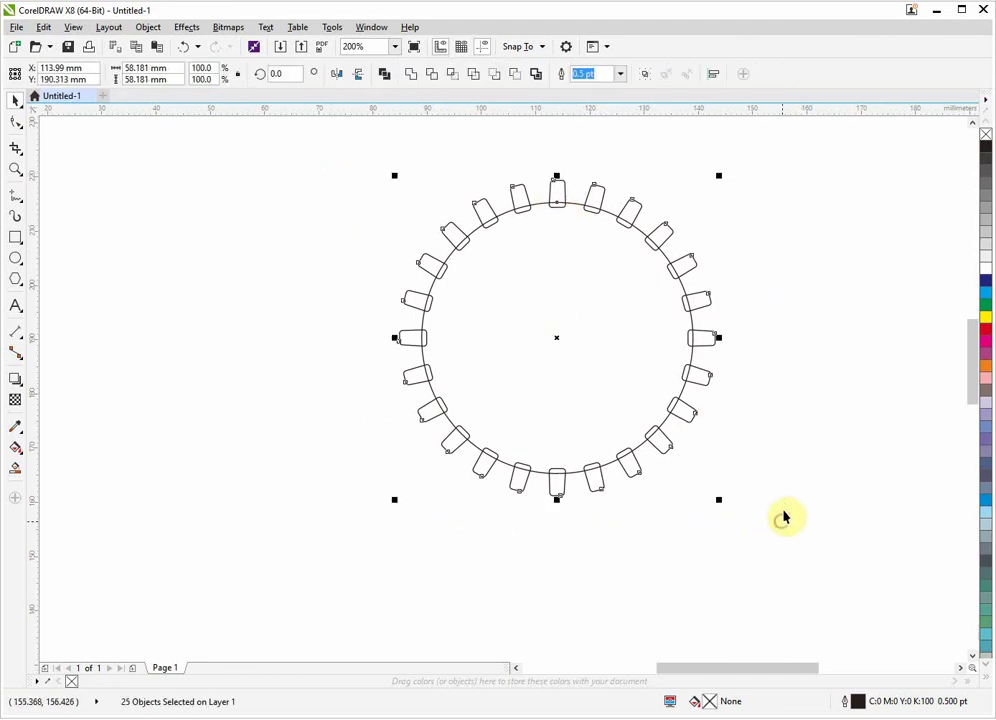
{"action": "left_click", "coordinate": [418, 78]}
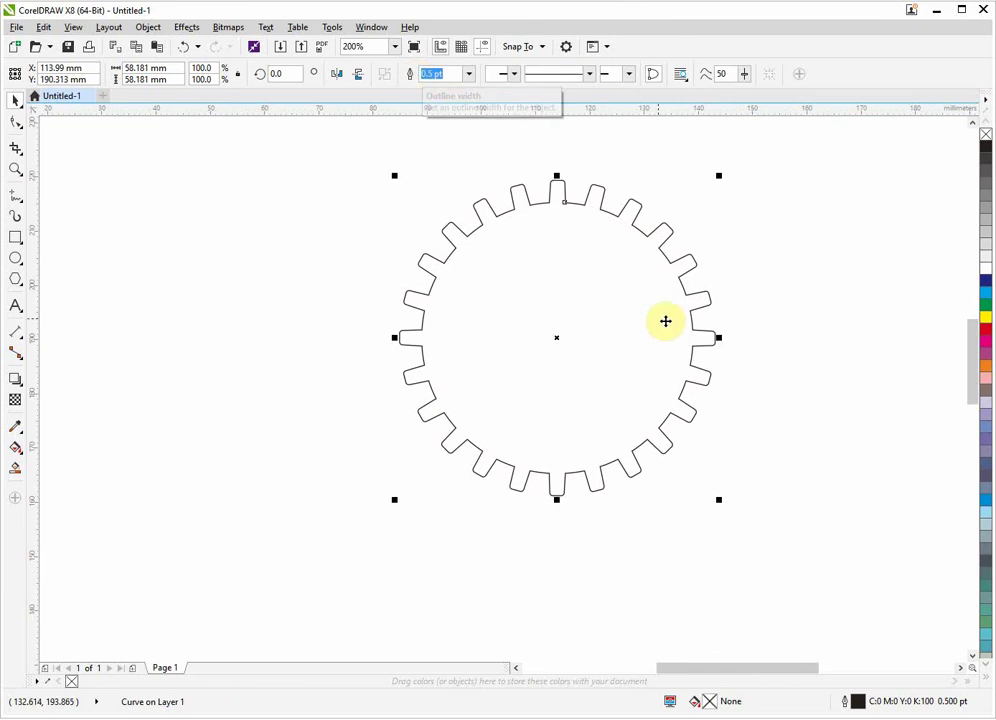
{"action": "left_click", "coordinate": [854, 272]}
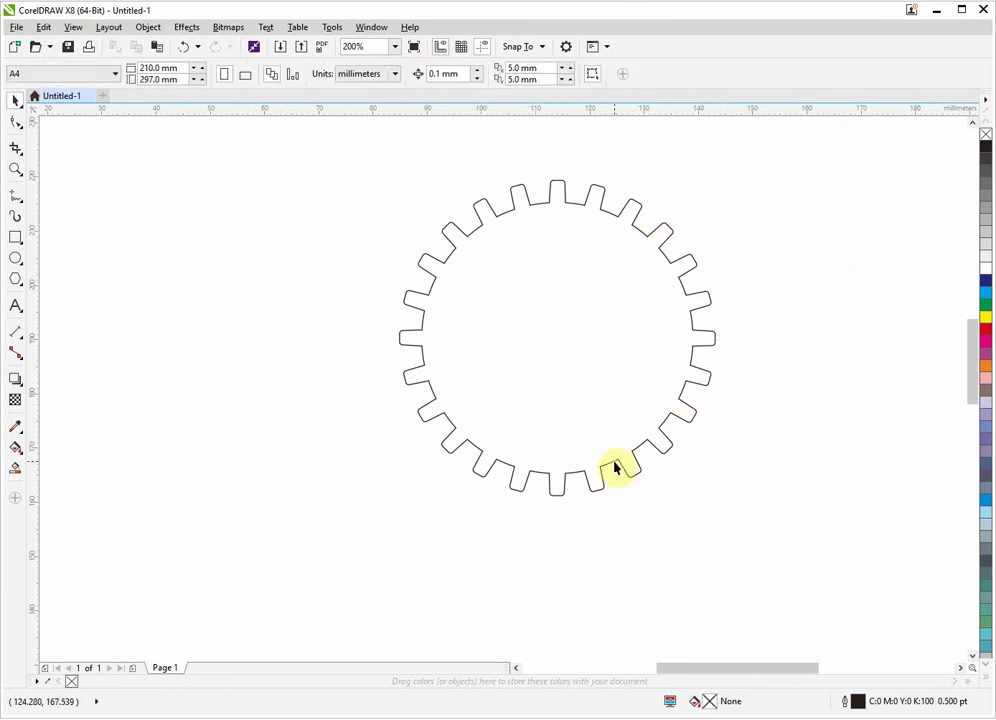
Draw a circle about 5.2 mm in diameter from the gear's centre as its centre hole
{"action": "left_click", "coordinate": [15, 258]}
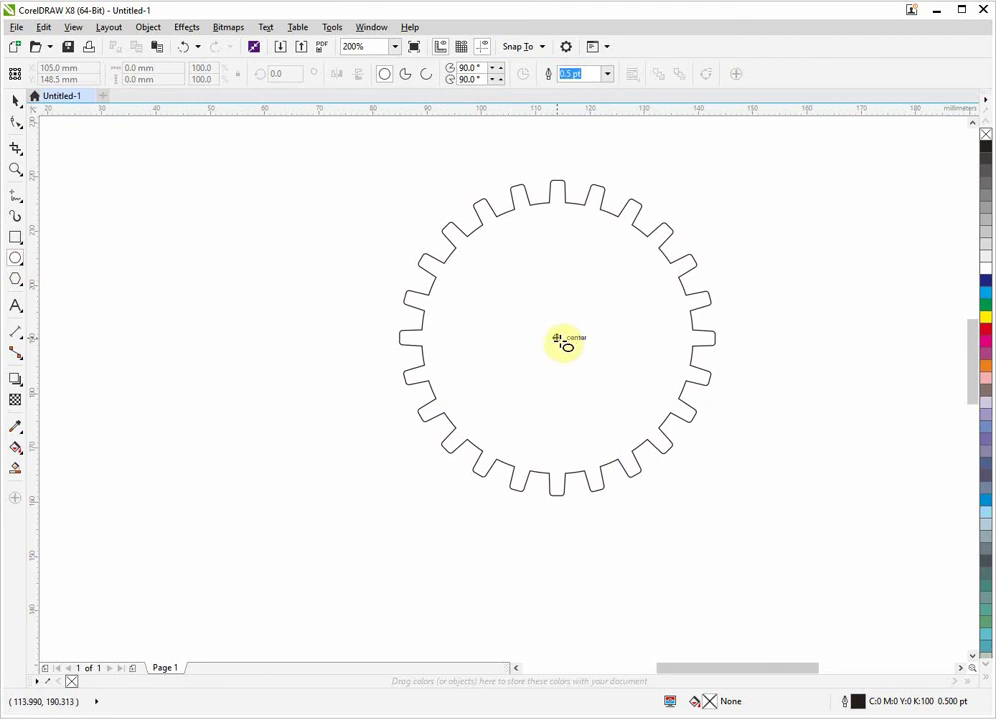
{"action": "left_click_drag", "start_coordinate": [557, 338], "coordinate": [577, 326]}
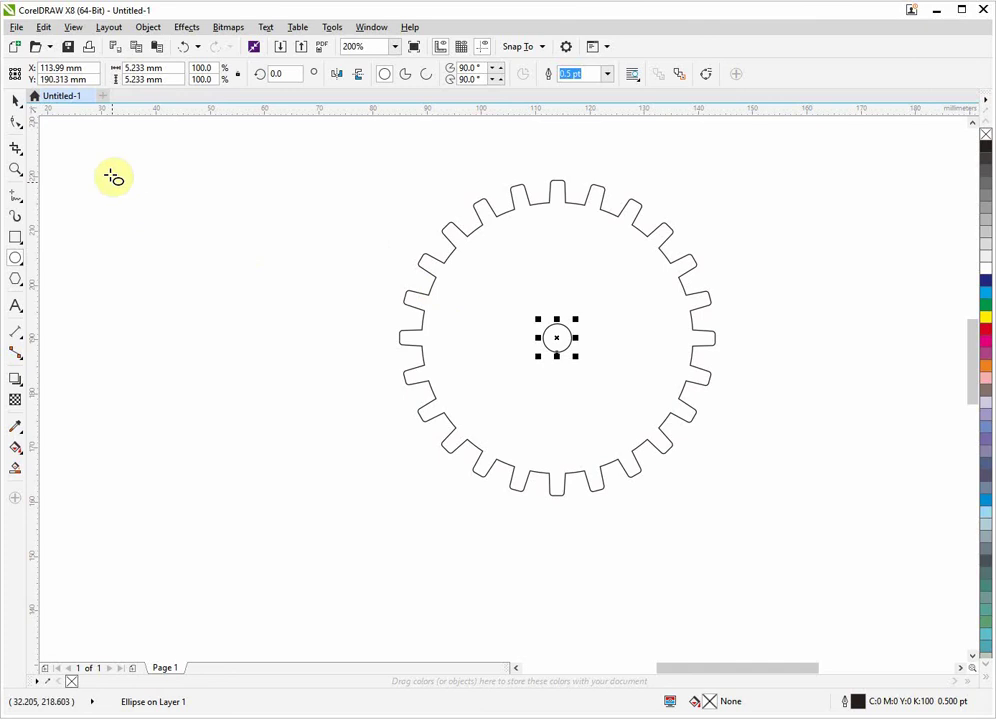
{"action": "left_click", "coordinate": [16, 101]}
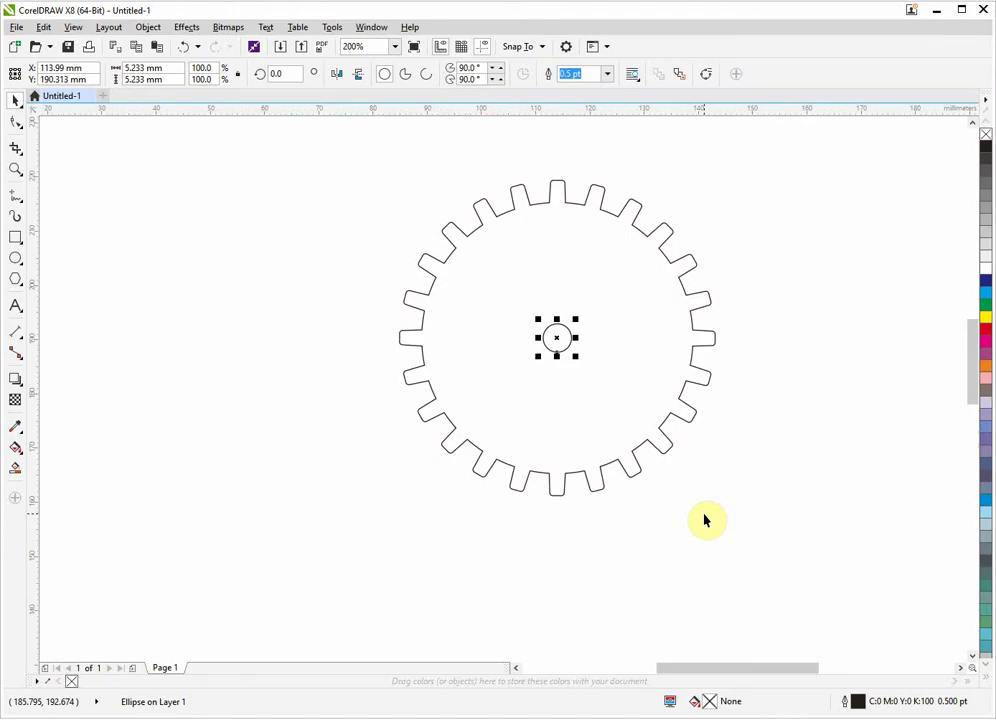
{"action": "left_click", "coordinate": [758, 445]}
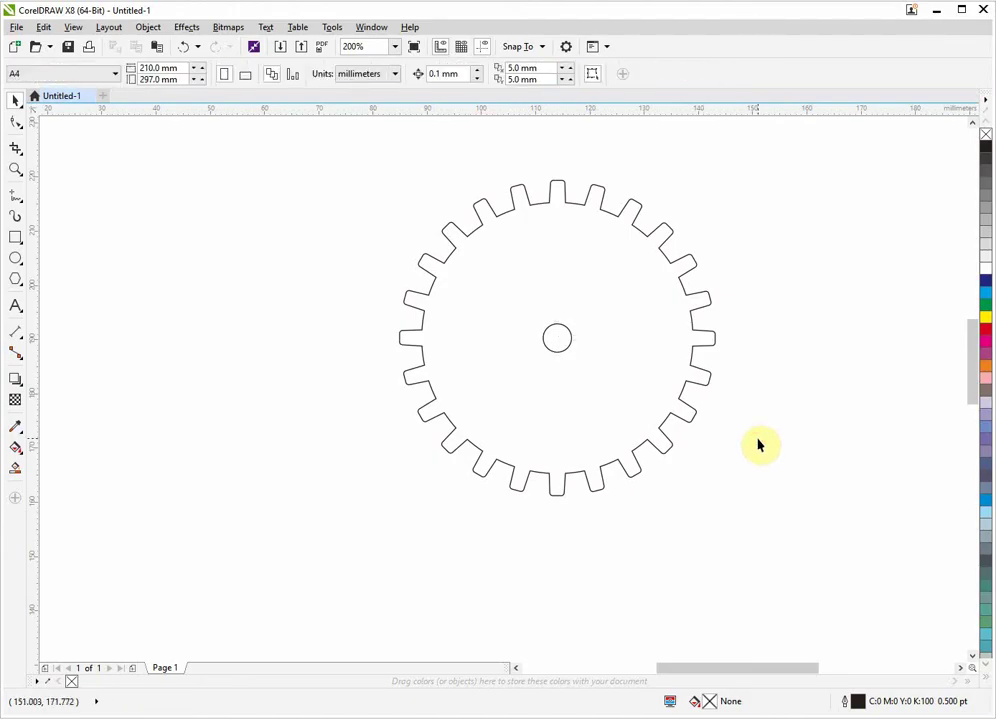